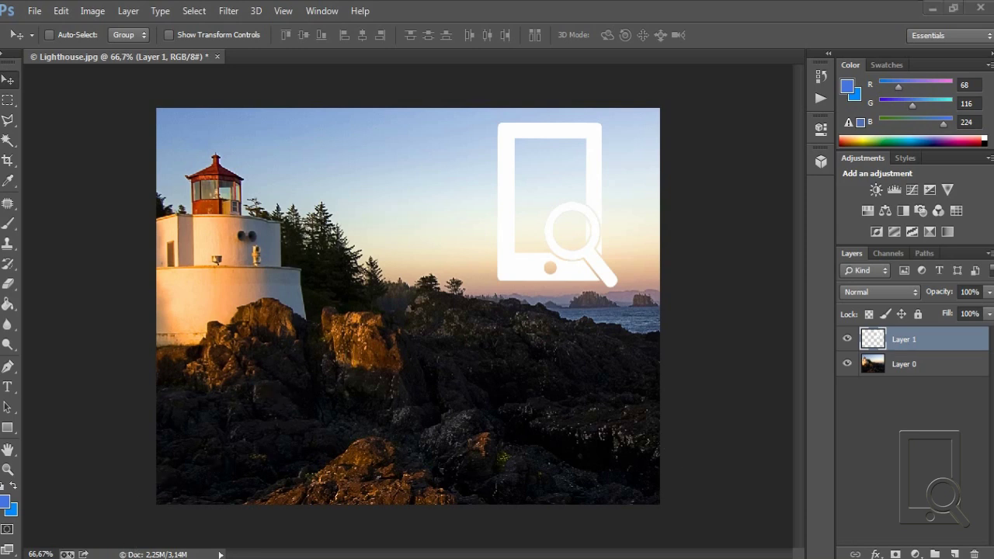
# Step: Minimize Photoshop to reach the Windows file window
pyautogui.click(932, 7)
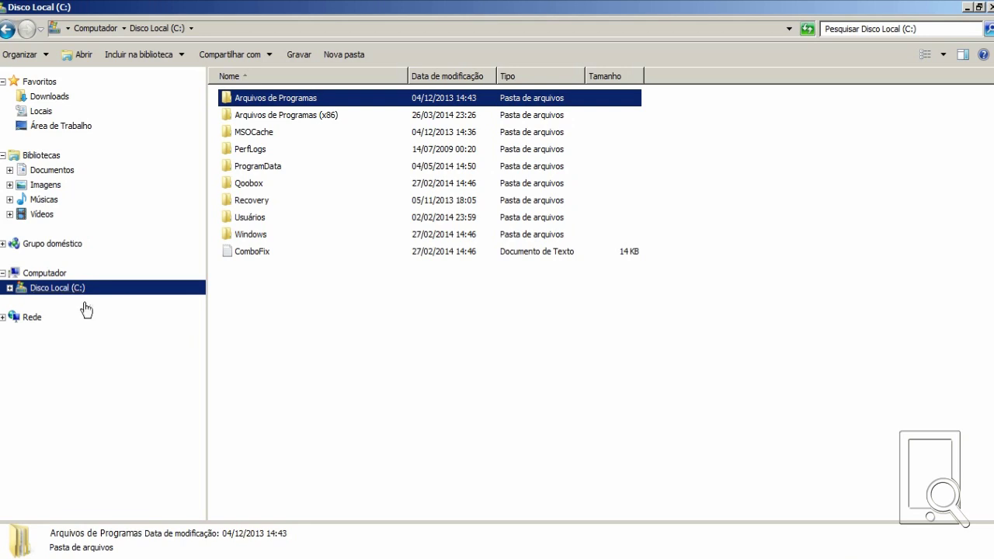
# Step: Browse C:\Arquivos de Programas\Adobe\Adobe Photoshop CC (64 Bit)\Presets\Actions and paste the copied actions file
pyautogui.click(54, 277)
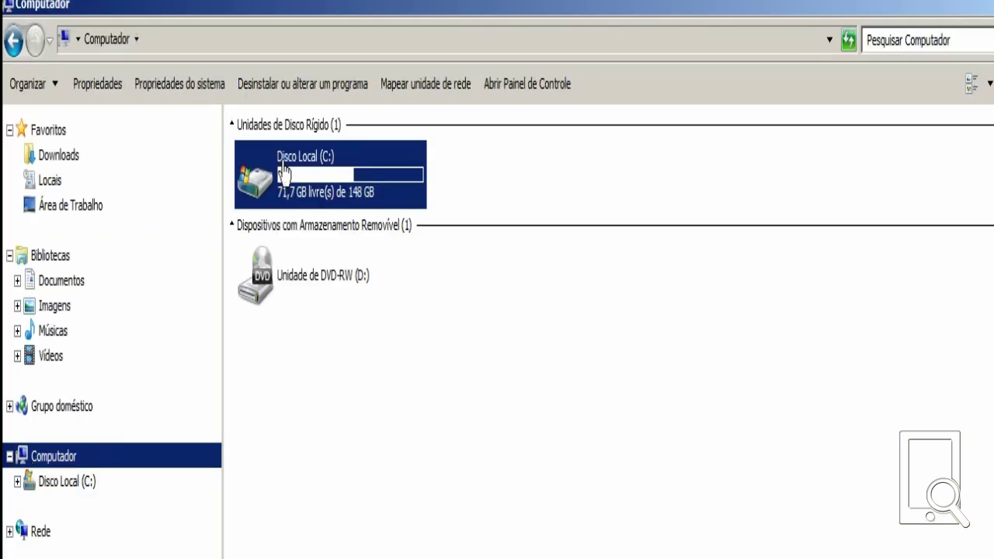
pyautogui.doubleClick(284, 166)
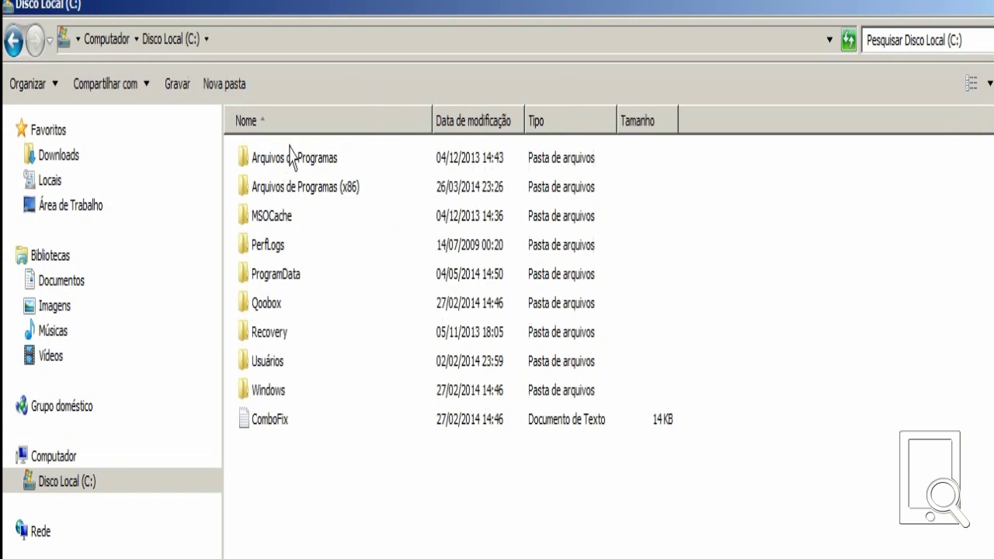
pyautogui.doubleClick(294, 158)
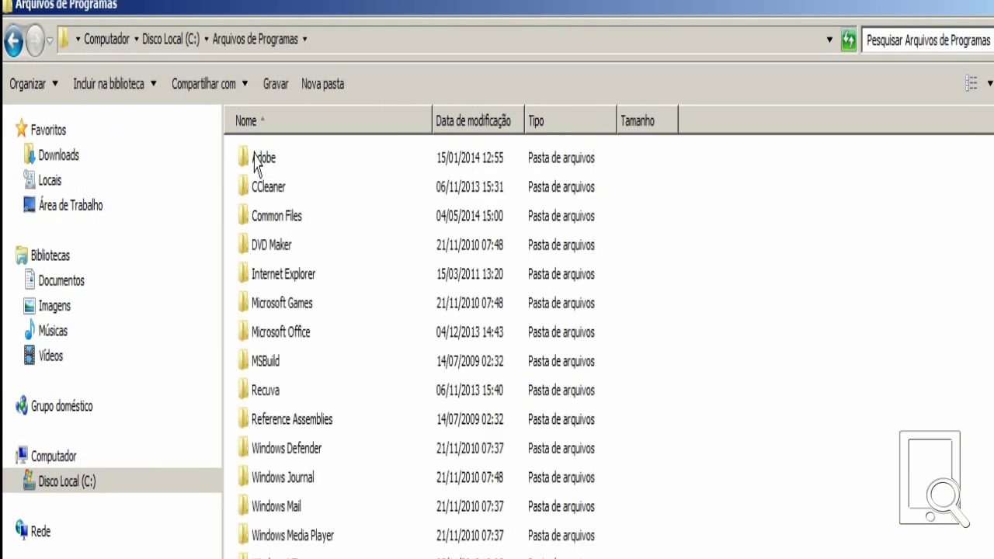
pyautogui.doubleClick(257, 159)
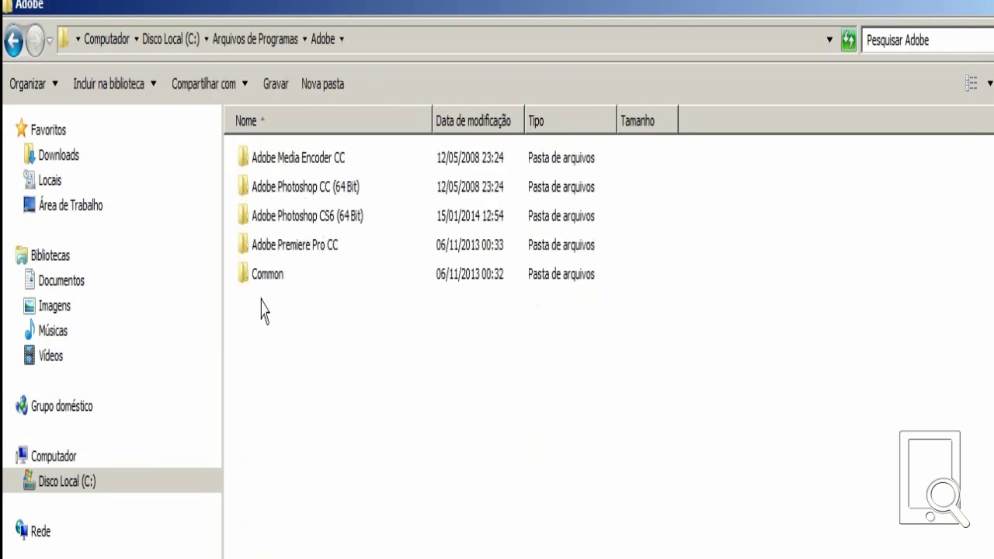
pyautogui.doubleClick(309, 196)
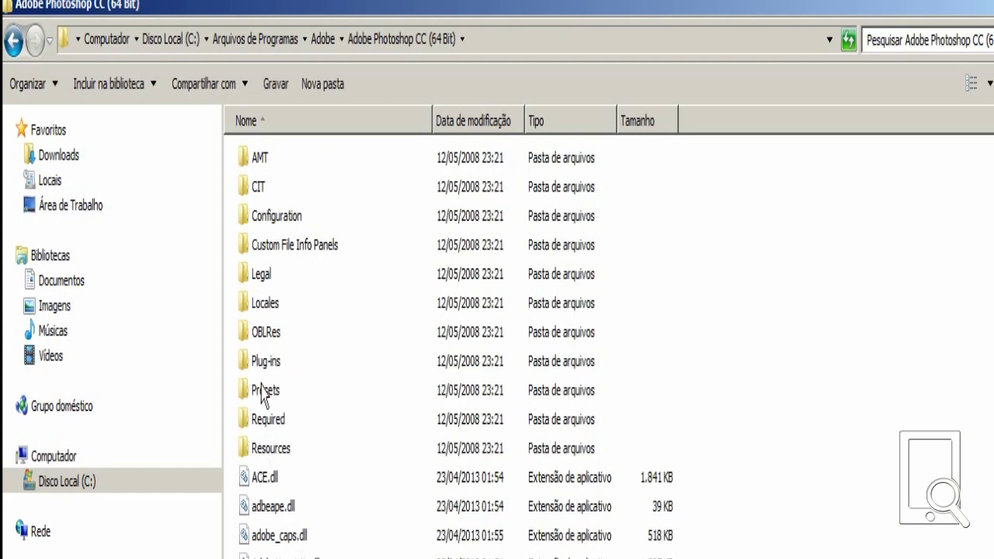
pyautogui.doubleClick(259, 392)
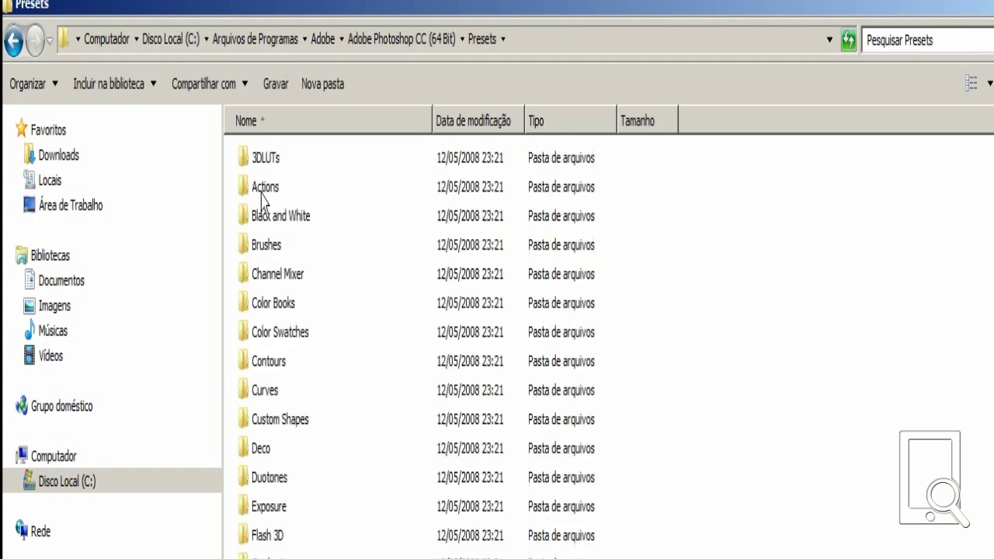
pyautogui.doubleClick(250, 190)
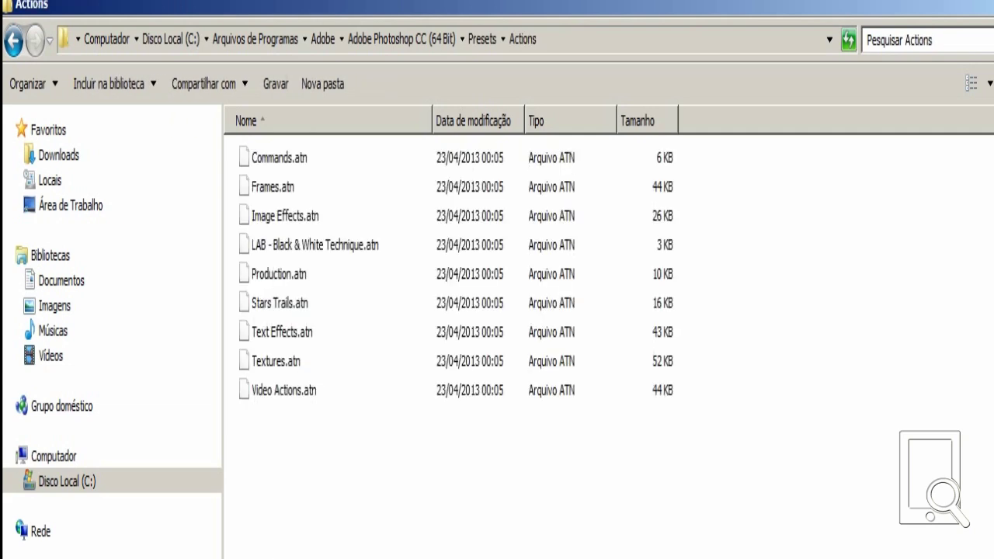
pyautogui.hotkey('ctrl', 'v')
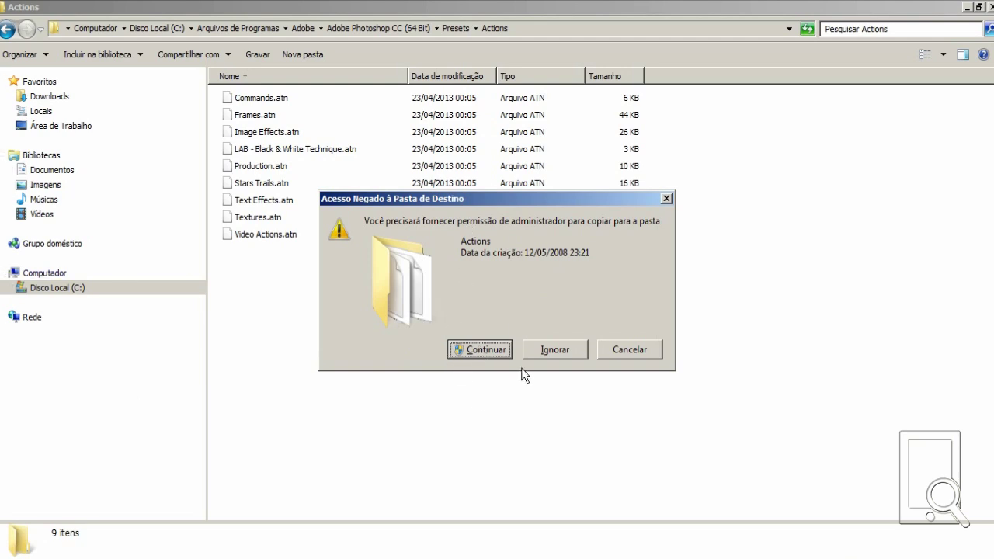
# Step: Grant administrator permission to finish the copy and select the new instagram-actions-by-dbox.atn
pyautogui.click(490, 353)
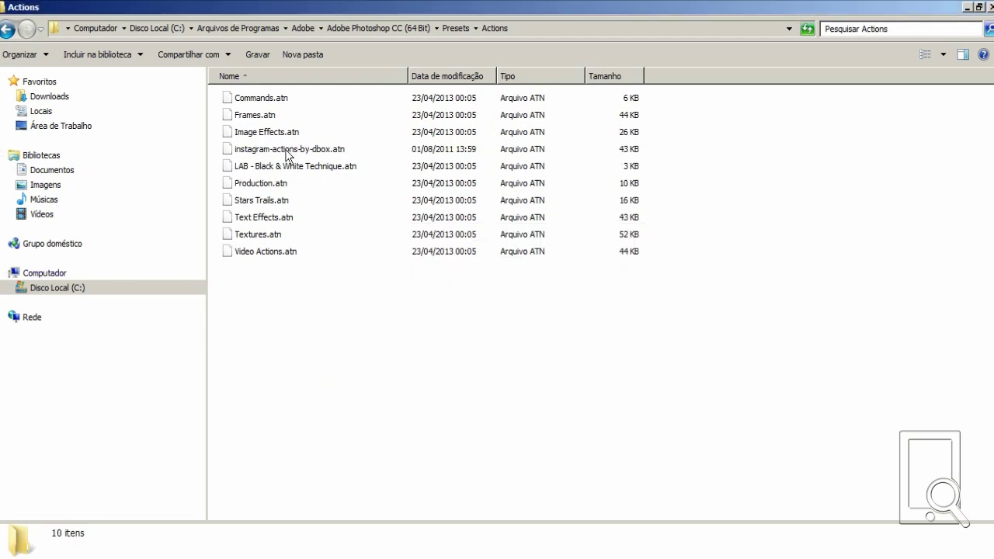
pyautogui.click(248, 150)
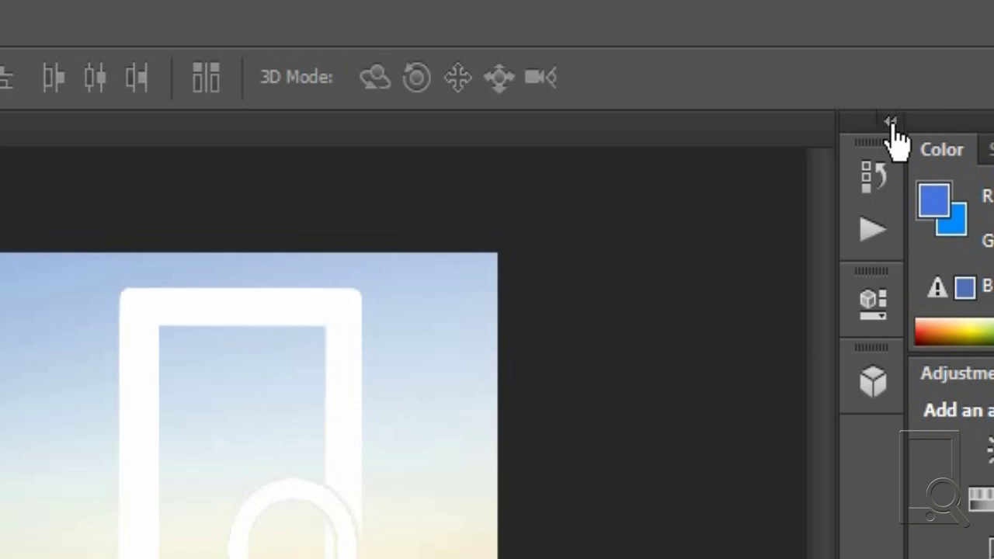
# Step: Show the Actions panel from the Window menu and expand the panel dock to display it
pyautogui.click(890, 124)
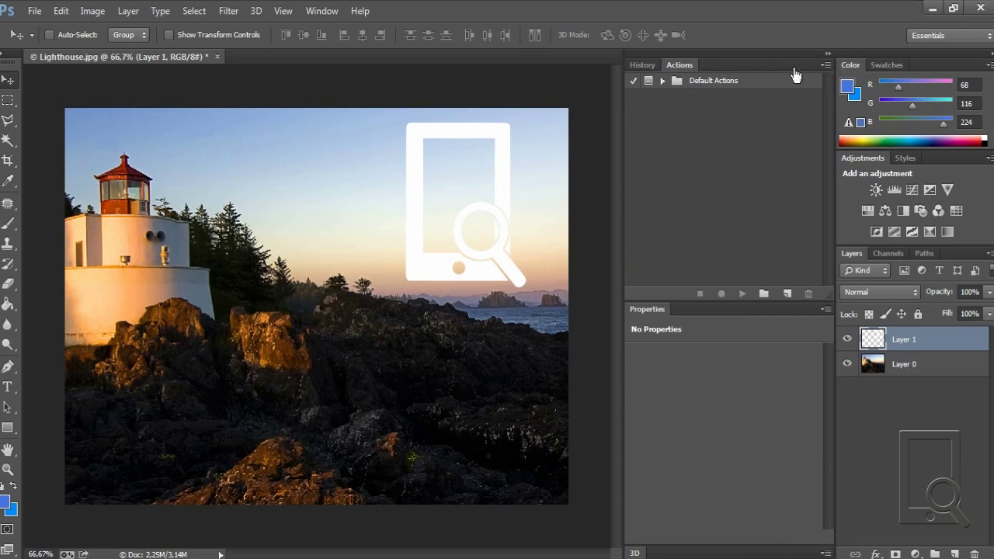
pyautogui.click(827, 55)
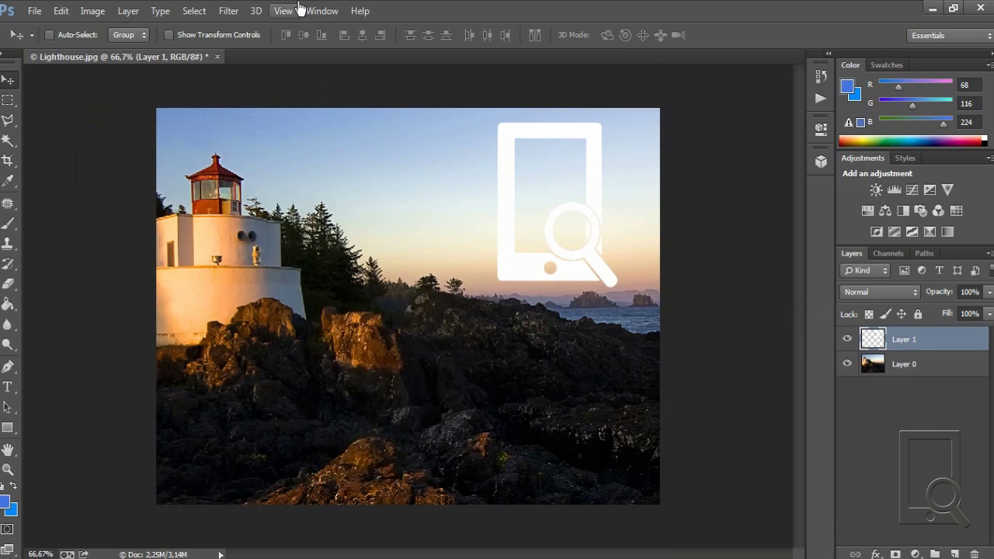
pyautogui.click(322, 11)
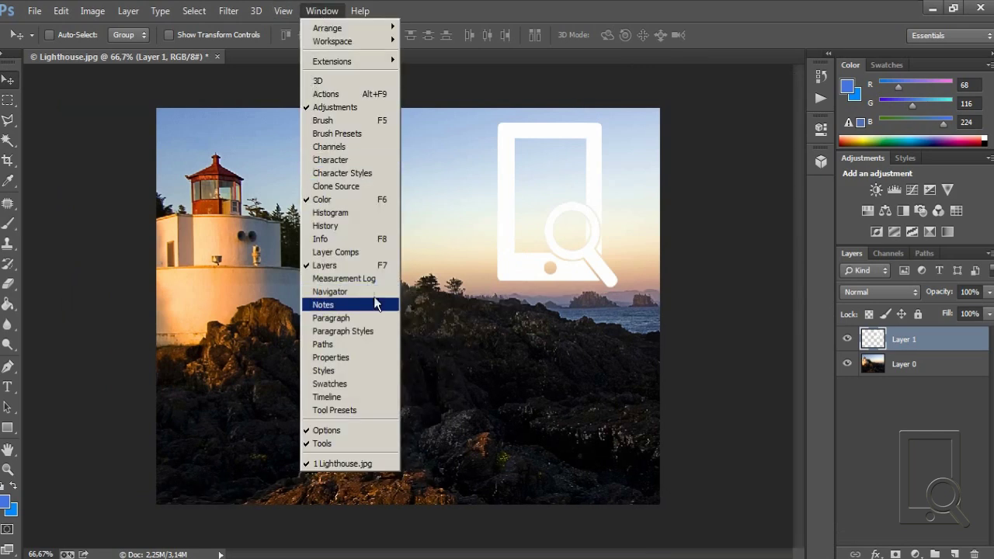
pyautogui.click(359, 96)
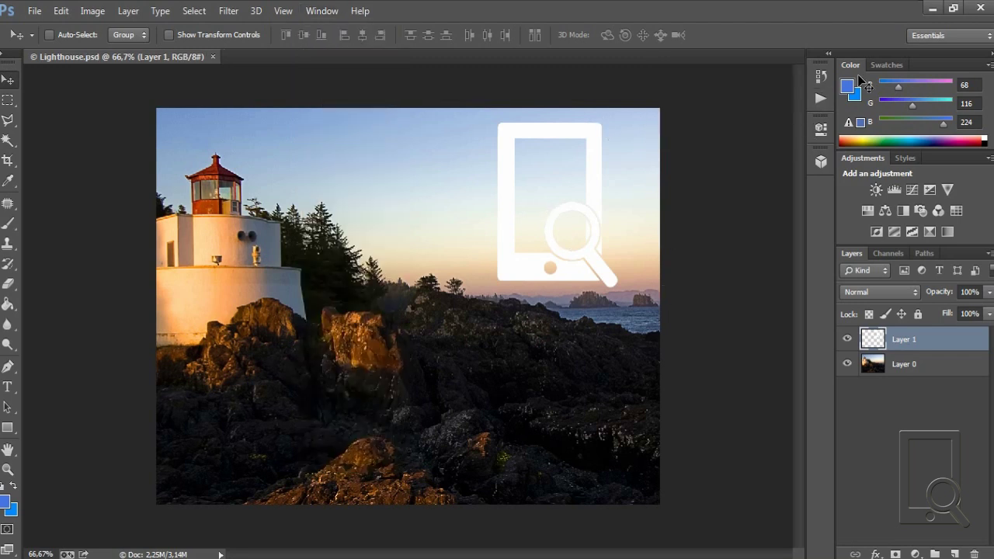
pyautogui.click(828, 53)
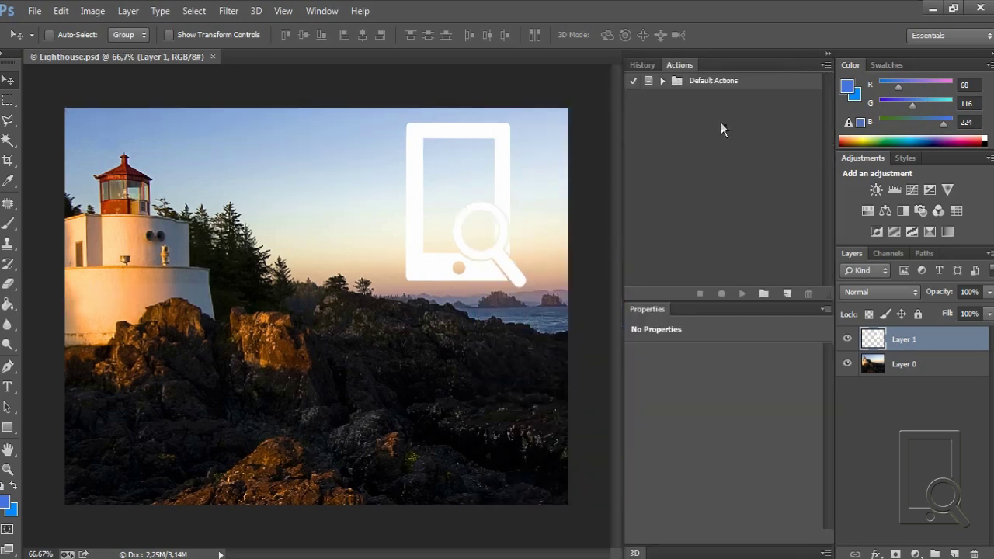
# Step: Drag instagram-actions-by-dbox.atn from Explorer onto Photoshop's Actions panel and collapse the new set
pyautogui.doubleClick(813, 65)
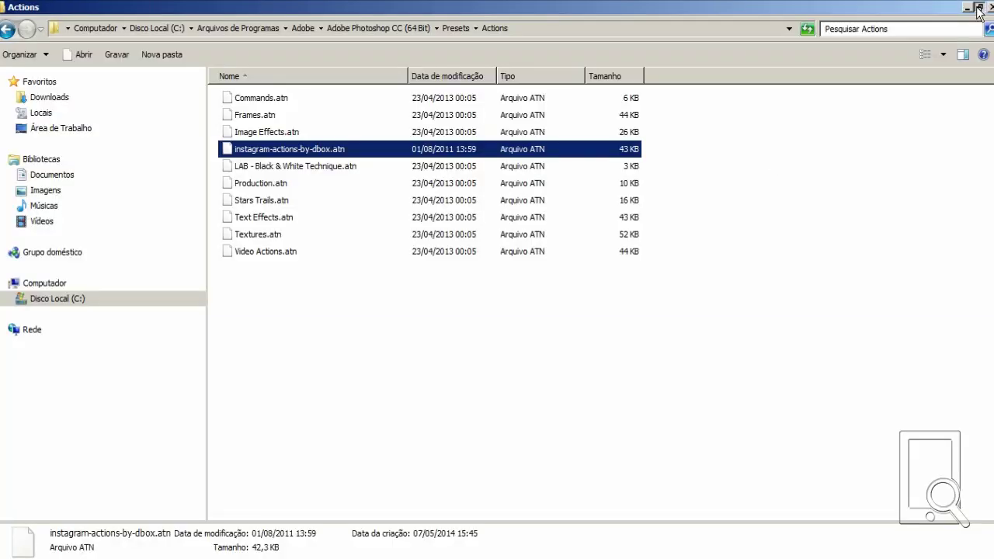
pyautogui.click(979, 6)
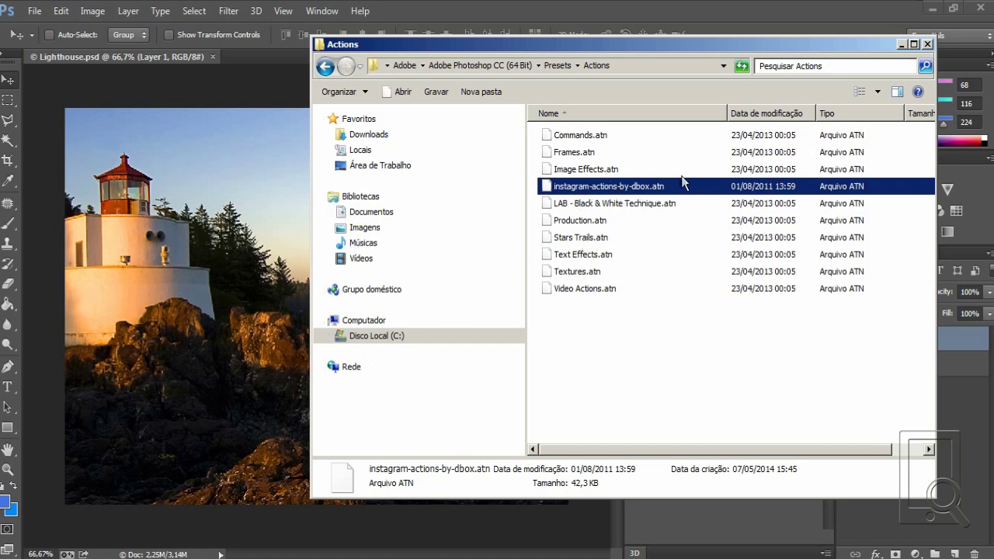
pyautogui.moveTo(753, 43)
pyautogui.mouseDown()
pyautogui.moveTo(431, 45)
pyautogui.moveTo(388, 55)
pyautogui.mouseUp()
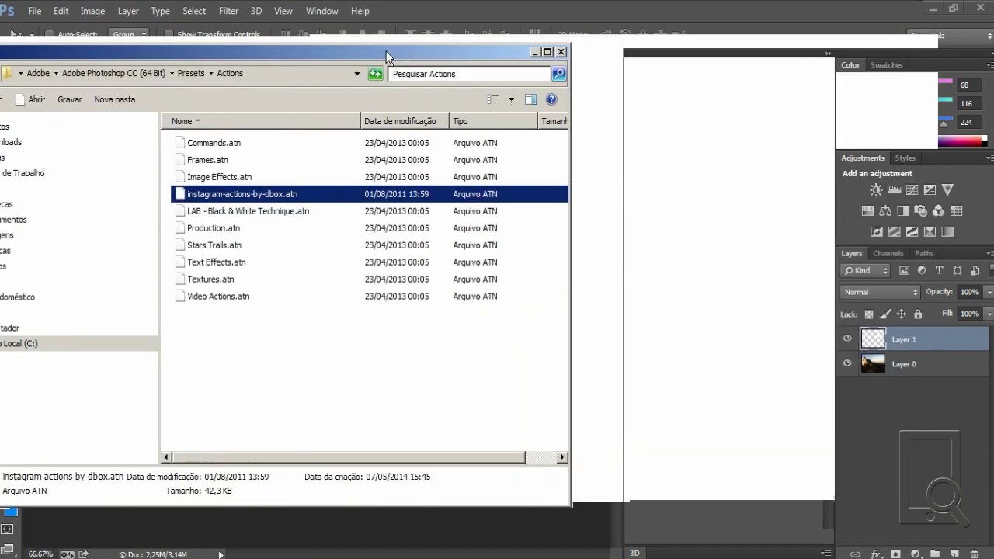
pyautogui.moveTo(179, 200); pyautogui.dragTo(336, 200)
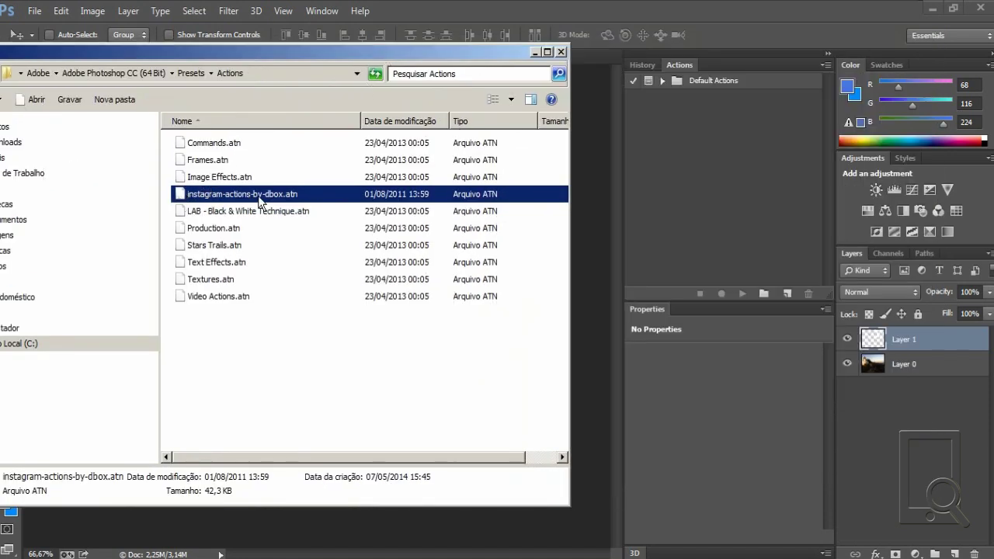
pyautogui.moveTo(684, 203); pyautogui.dragTo(701, 189)
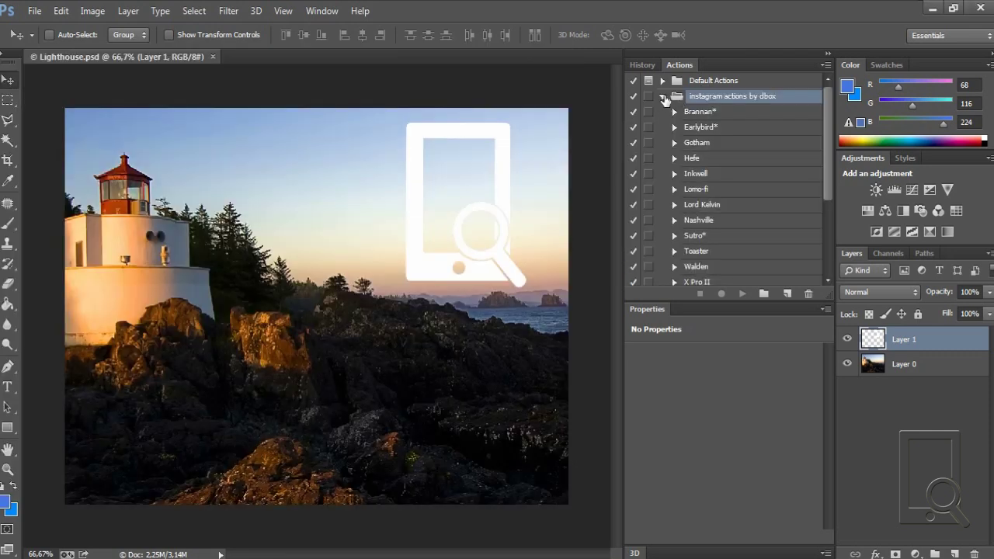
pyautogui.click(663, 96)
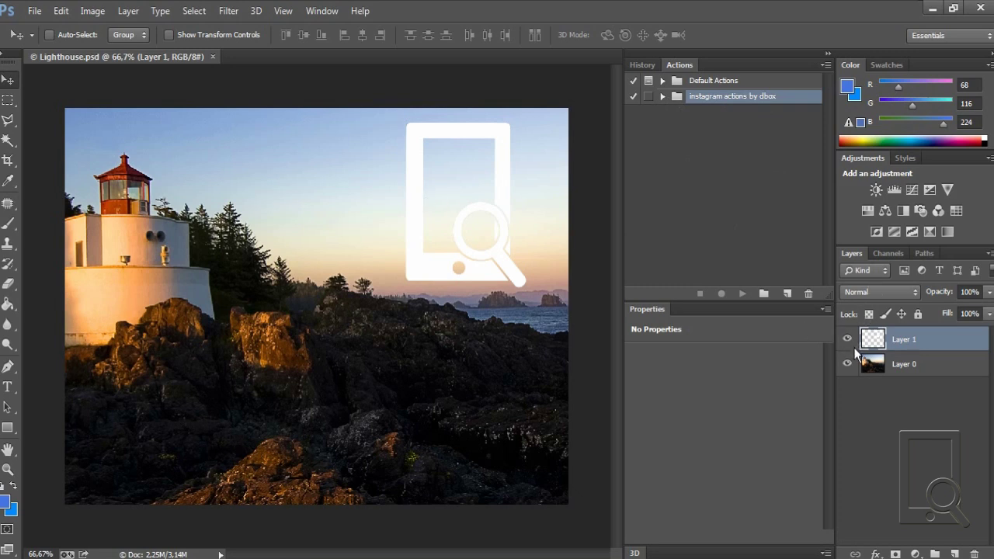
# Step: Hide the logo layer, select Layer 0, and play the Brannan action from 'instagram actions by dbox'
pyautogui.click(847, 340)
pyautogui.click(881, 371)
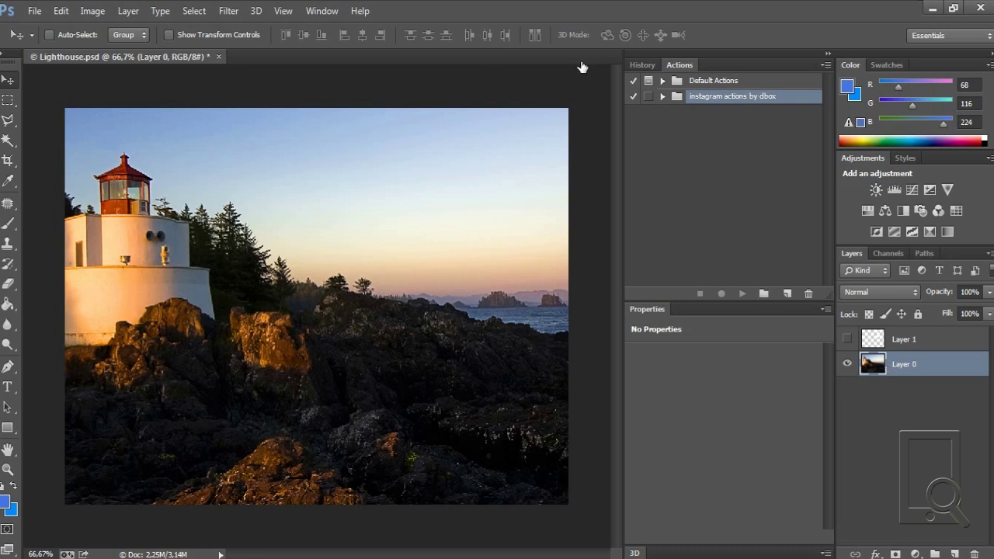
pyautogui.click(661, 99)
pyautogui.scroll(-2, 686, 187)
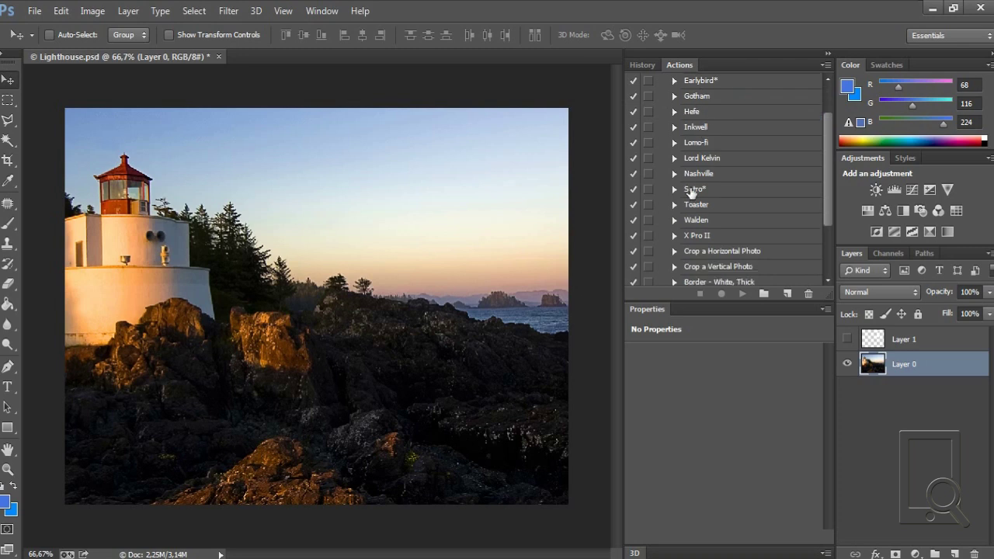
pyautogui.scroll(-1, 675, 219)
pyautogui.scroll(4, 656, 222)
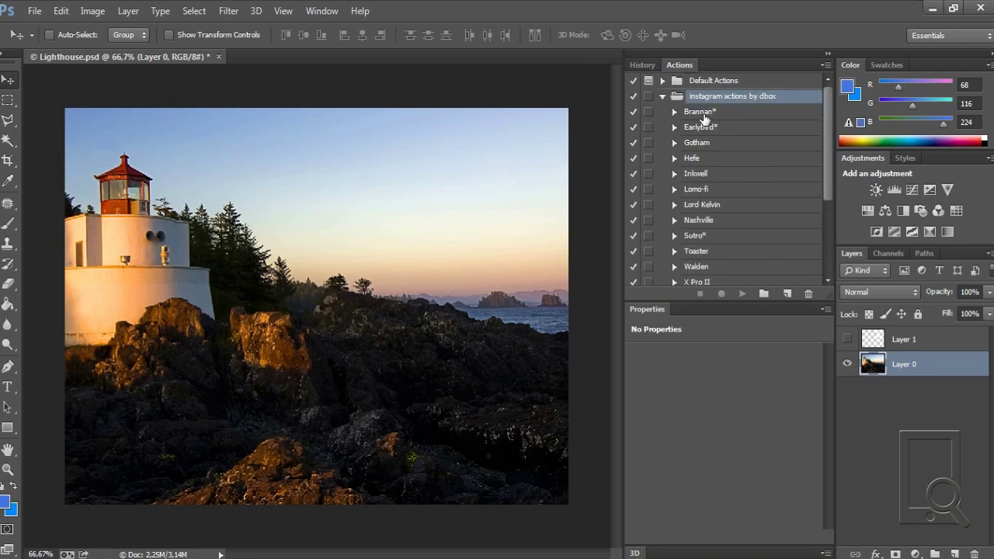
pyautogui.scroll(-1, 700, 159)
pyautogui.scroll(1, 700, 158)
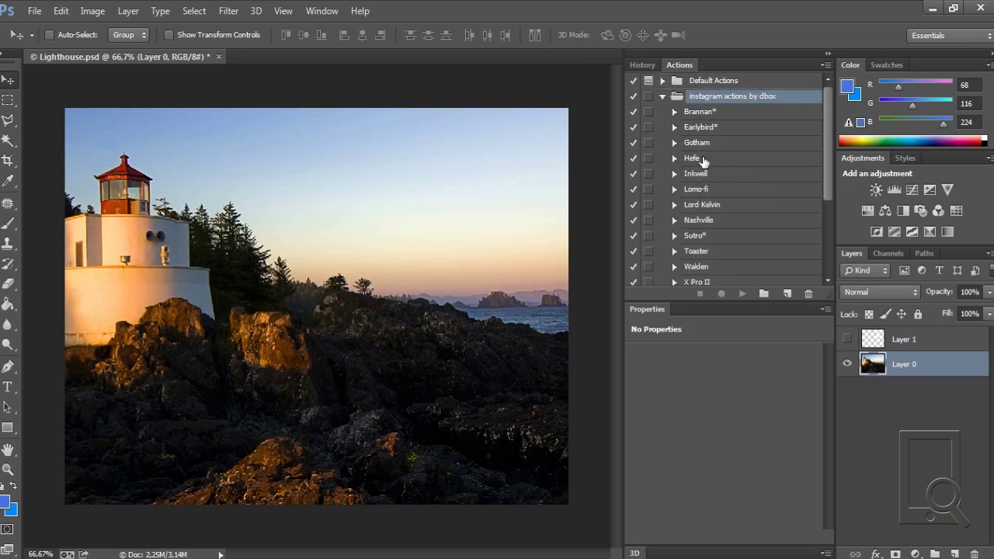
pyautogui.click(692, 114)
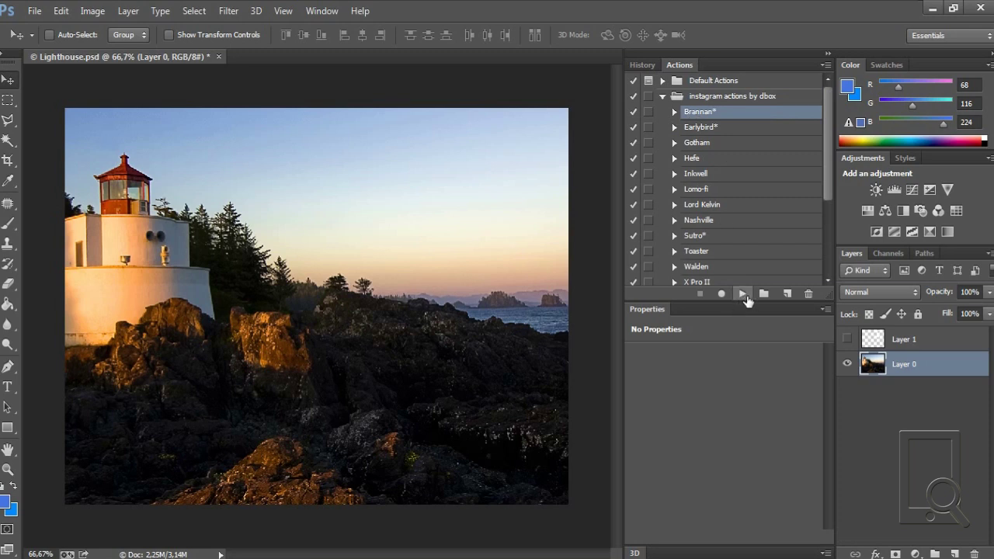
pyautogui.click(742, 295)
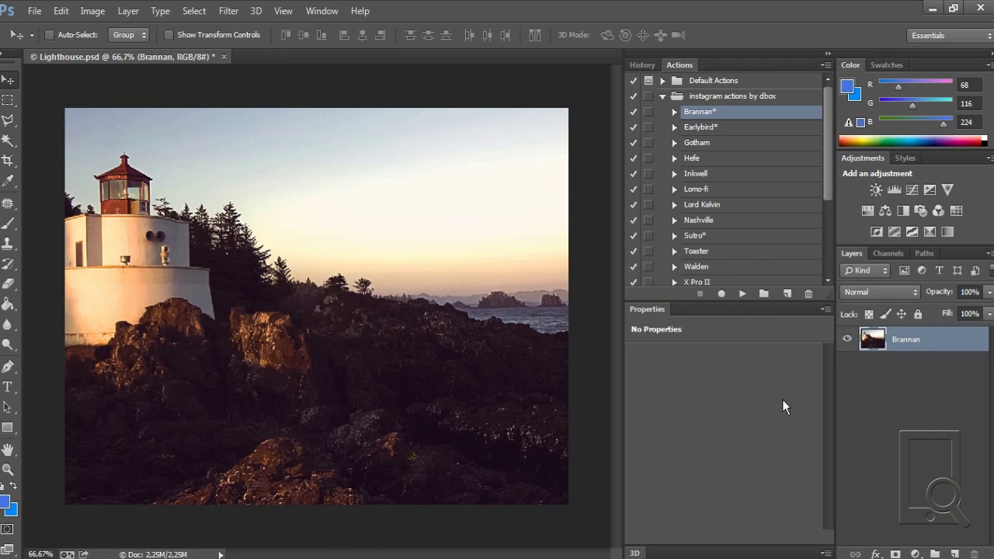
# Step: Step back through History to remove the Brannan changes and its duplicated photo layer
pyautogui.hotkey('ctrl', 'z')
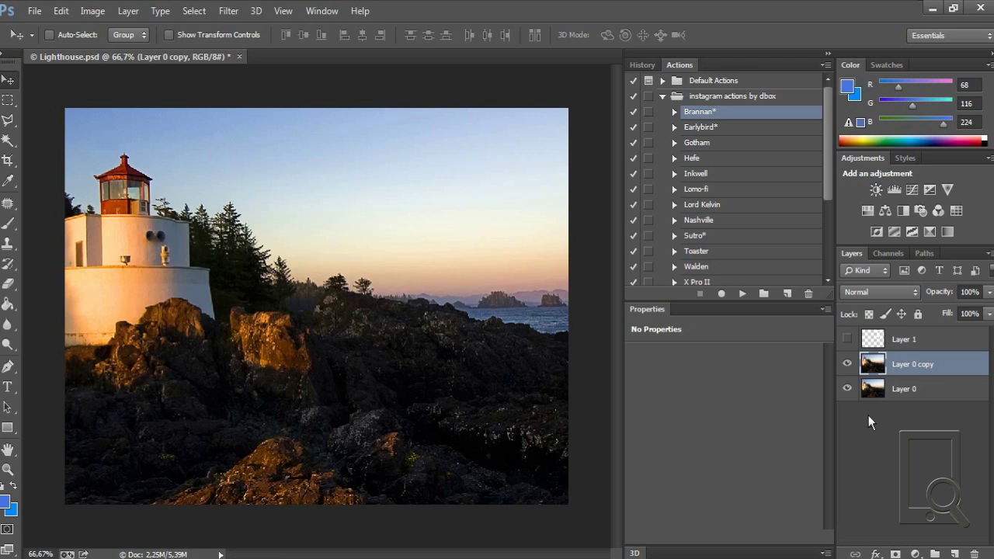
pyautogui.press('Delete')
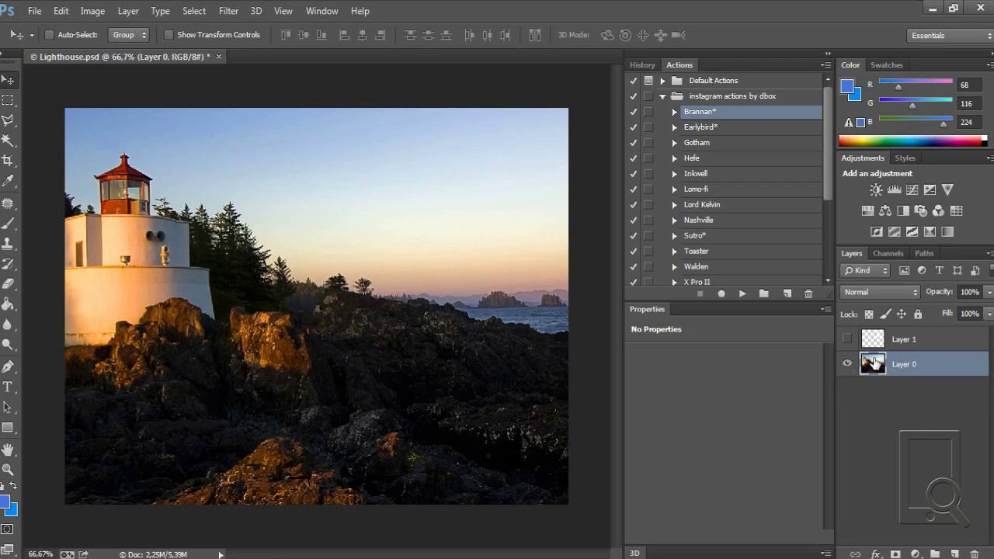
# Step: Select the Earlybird action, inspect its steps, and play it on the photo
pyautogui.click(847, 339)
pyautogui.click(848, 340)
pyautogui.click(715, 128)
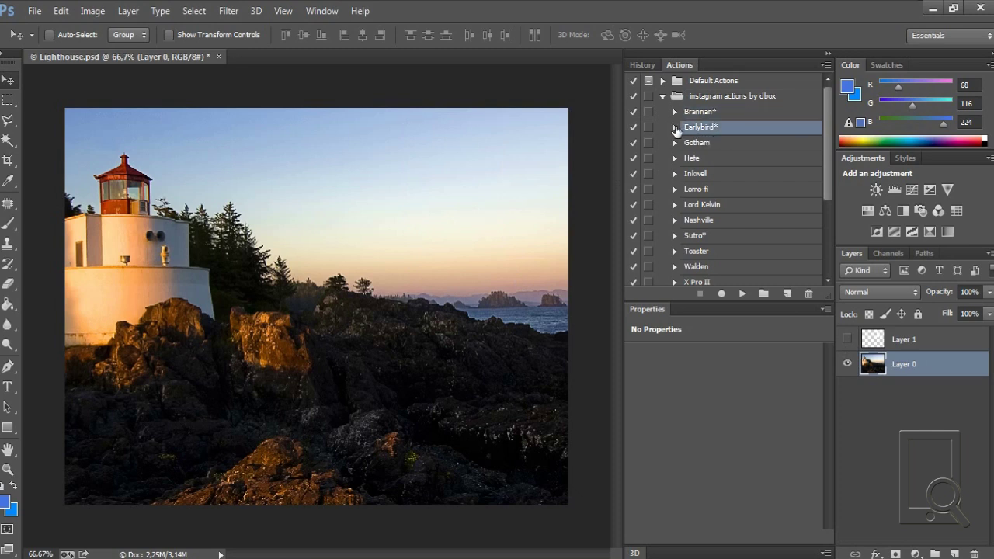
pyautogui.click(674, 128)
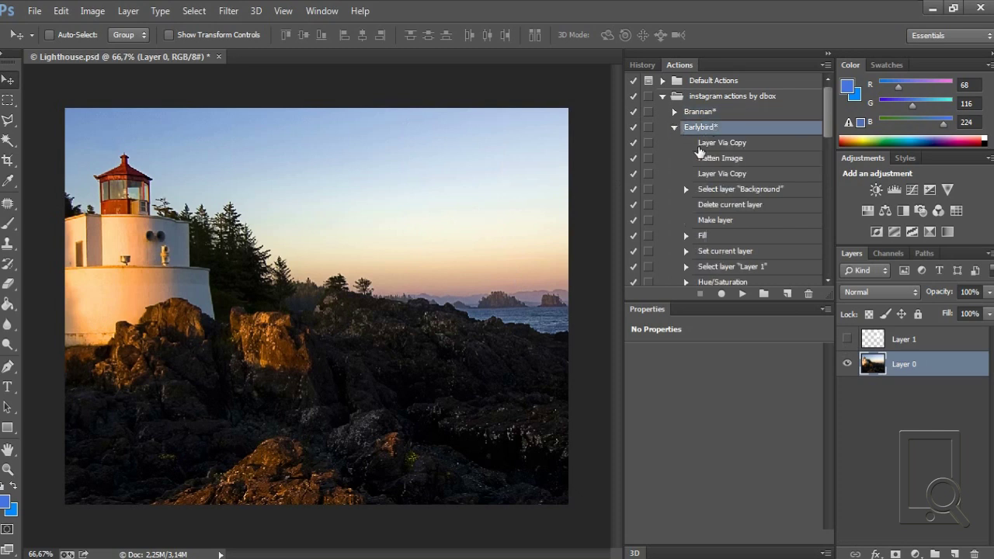
pyautogui.scroll(-1, 737, 177)
pyautogui.scroll(1, 699, 156)
pyautogui.click(674, 128)
pyautogui.click(674, 128)
pyautogui.scroll(-2, 739, 179)
pyautogui.scroll(-3, 741, 182)
pyautogui.scroll(-3, 744, 186)
pyautogui.scroll(1, 749, 175)
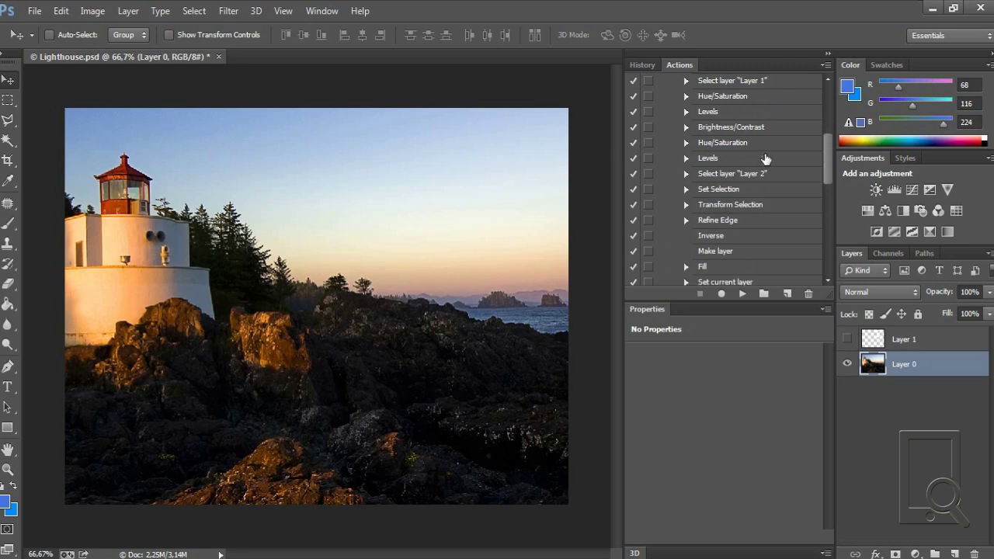
pyautogui.scroll(4, 754, 164)
pyautogui.scroll(2, 746, 157)
pyautogui.click(742, 294)
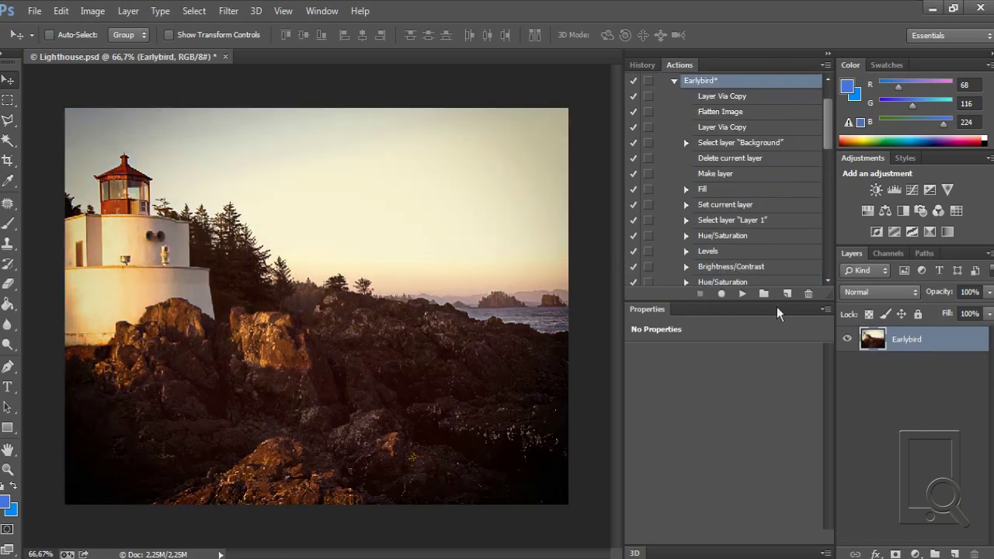
# Step: Undo every Earlybird change back to the original photo and collapse the panel dock
pyautogui.hotkey('ctrl', 'z')
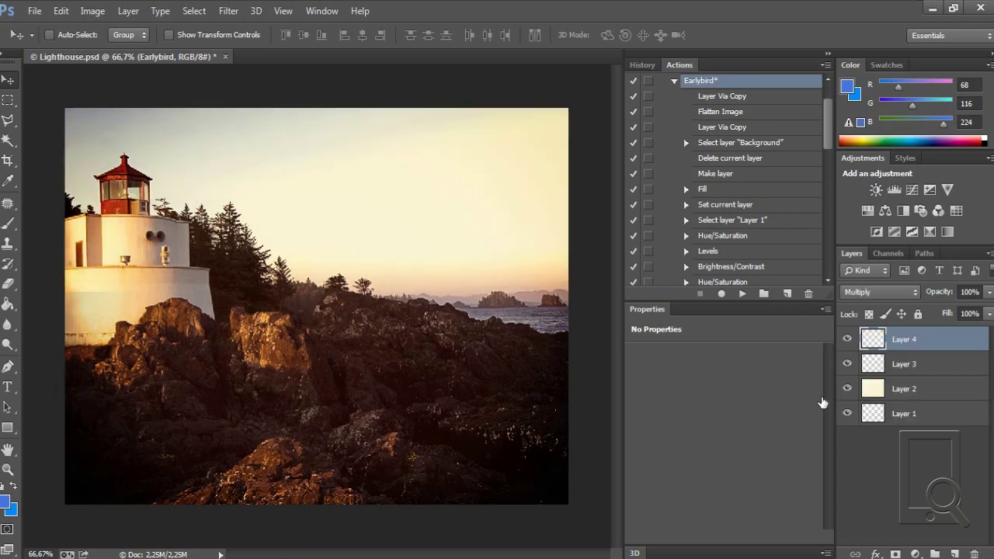
pyautogui.hotkey('ctrl', 'alt', 'z')
pyautogui.hotkey('ctrl', 'alt', 'z')
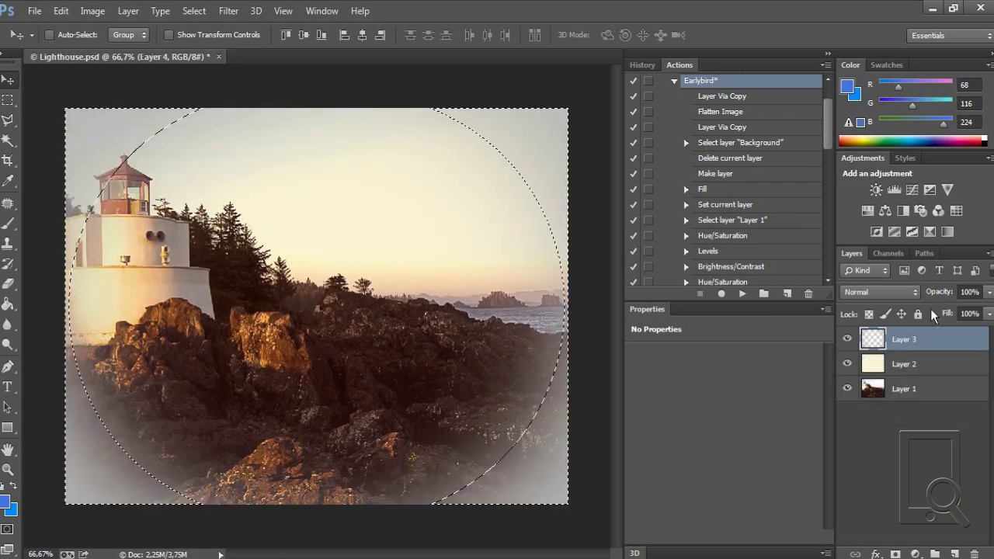
pyautogui.hotkey('ctrl', 'alt', 'z')
pyautogui.hotkey('ctrl', 'alt', 'z')
pyautogui.hotkey('ctrl', 'alt', 'z')
pyautogui.hotkey('ctrl', 'alt', 'z')
pyautogui.hotkey('ctrl', 'alt', 'z')
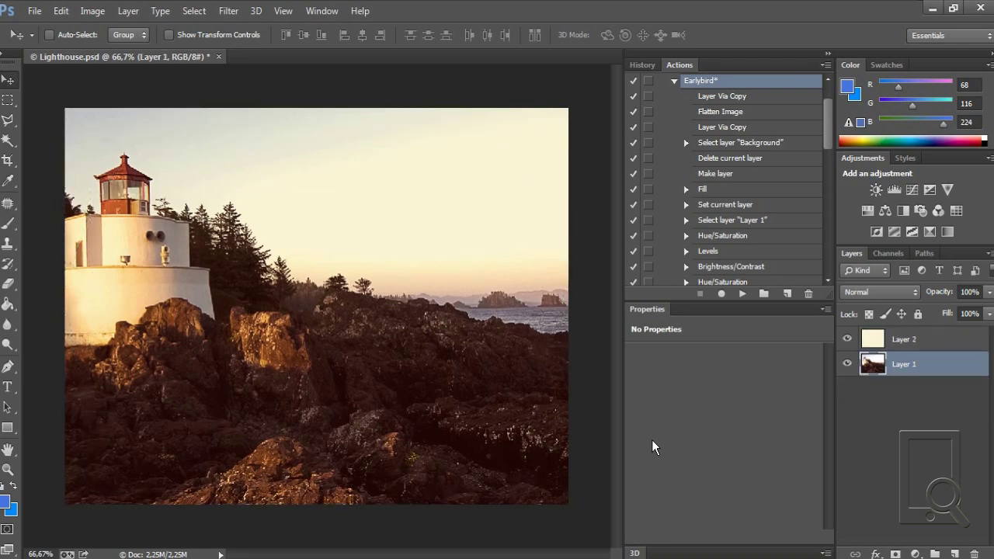
pyautogui.hotkey('ctrl', 'alt', 'z')
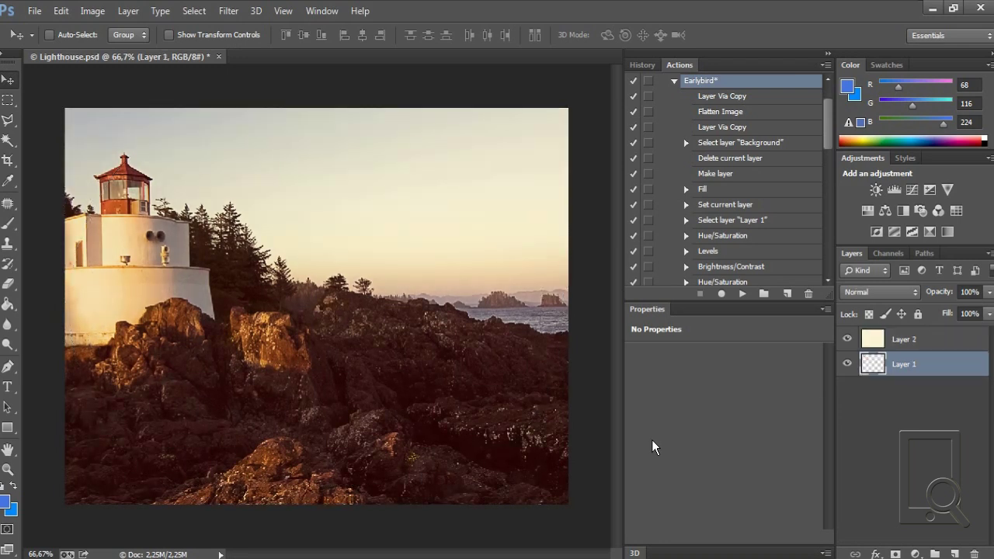
pyautogui.hotkey('ctrl', 'alt', 'z')
pyautogui.hotkey('ctrl', 'alt', 'z')
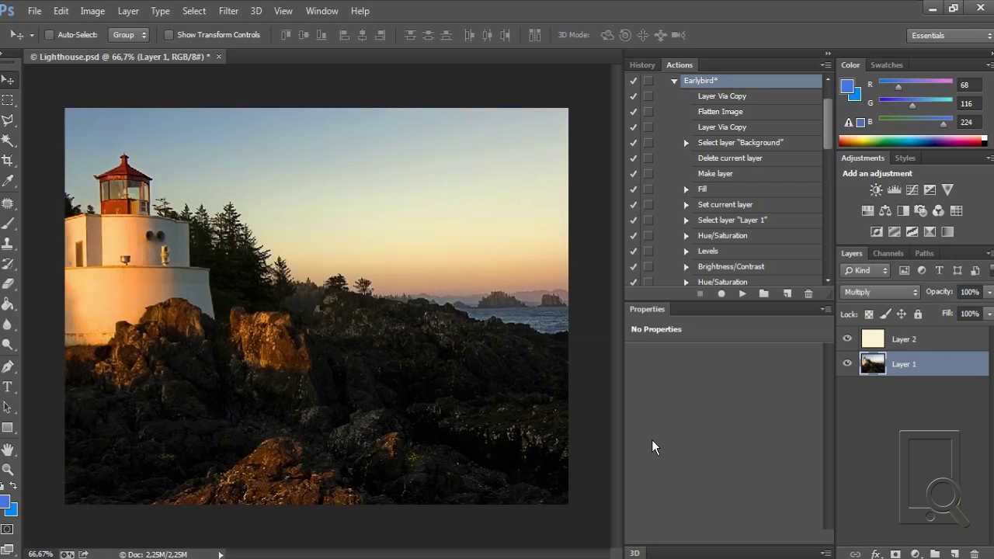
pyautogui.hotkey('ctrl', 'alt', 'z')
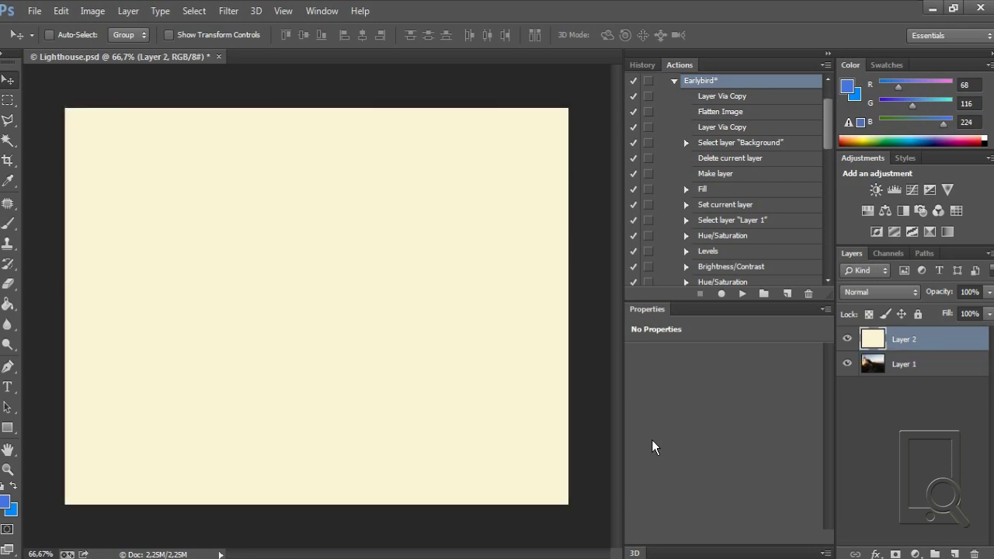
pyautogui.hotkey('ctrl', 'alt', 'z')
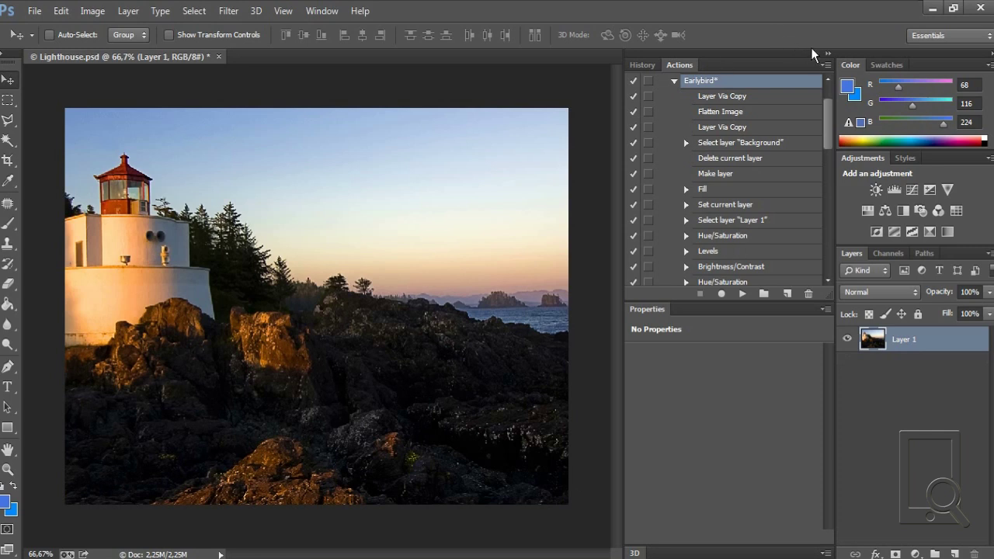
pyautogui.click(829, 57)
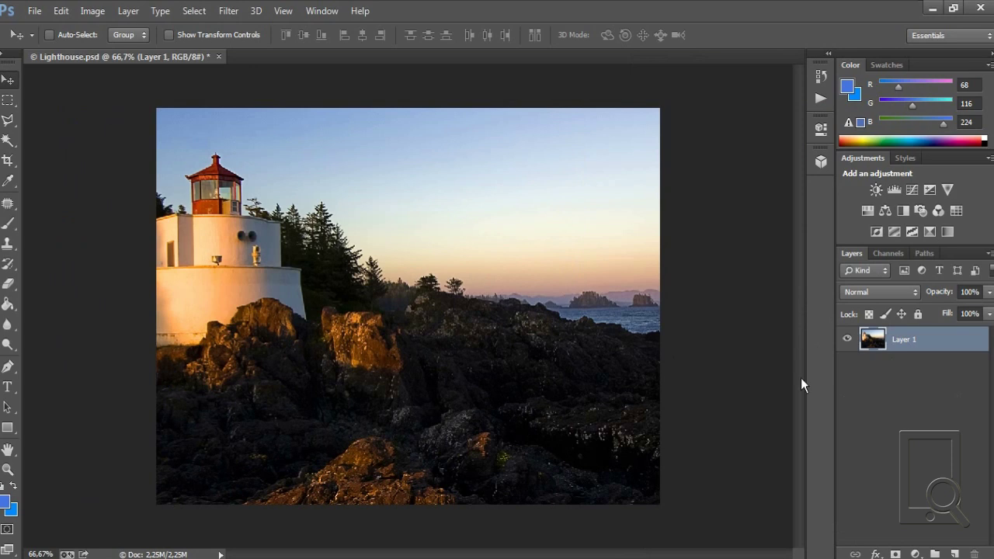
# Step: Paste the white phone-and-magnifier logo as a new layer and shrink it slightly
pyautogui.hotkey('ctrl', 'v')
pyautogui.click(732, 35)
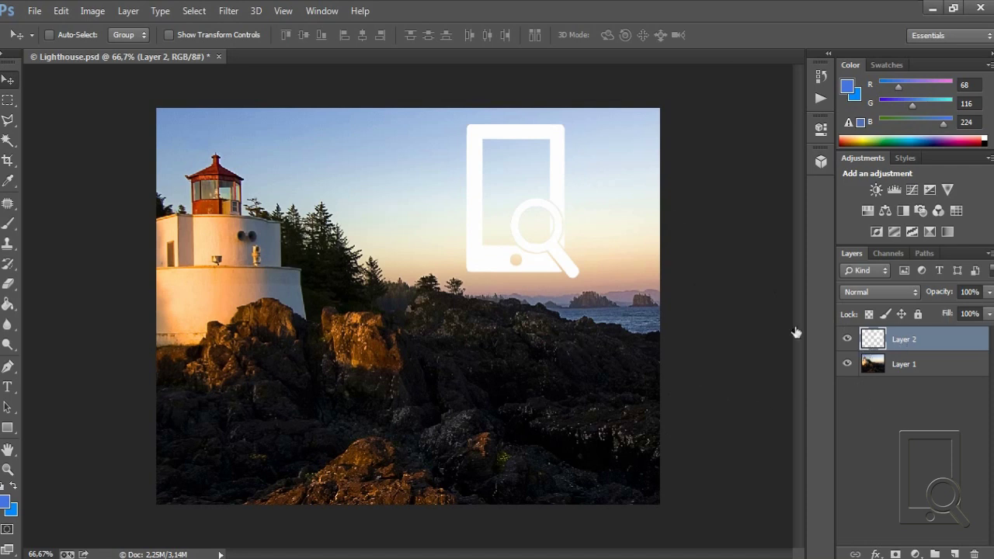
pyautogui.hotkey('ctrl', 't')
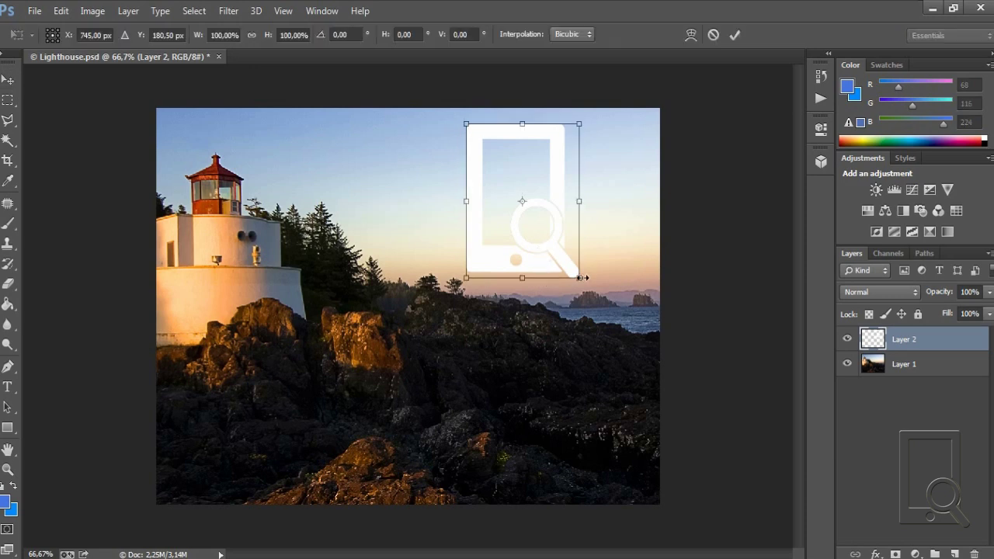
pyautogui.moveTo(579, 281)
pyautogui.mouseDown()
pyautogui.moveTo(569, 260)
pyautogui.moveTo(574, 269)
pyautogui.mouseUp()
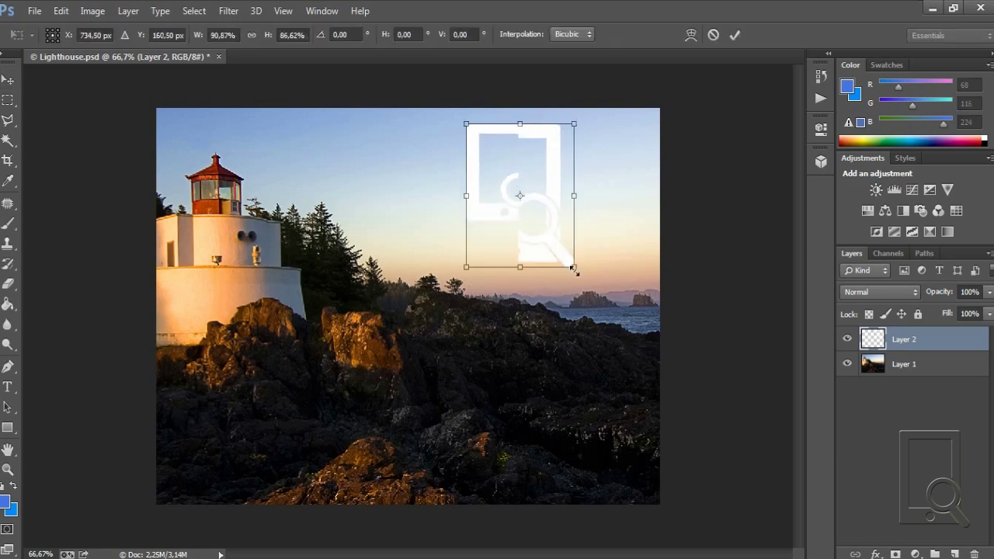
pyautogui.click(733, 34)
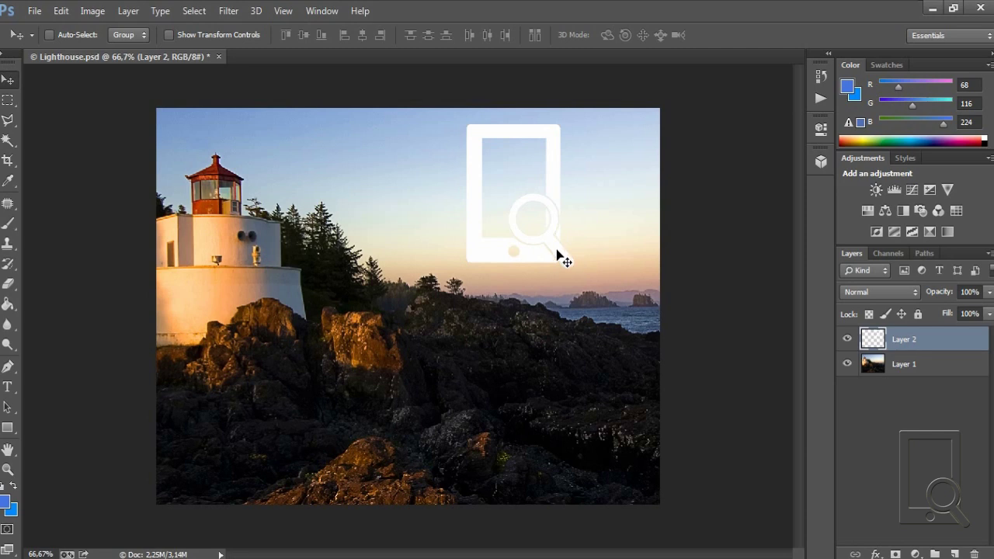
# Step: Drag the logo from the sky down onto the rocks near the bottom centre
pyautogui.moveTo(566, 260); pyautogui.dragTo(496, 428)
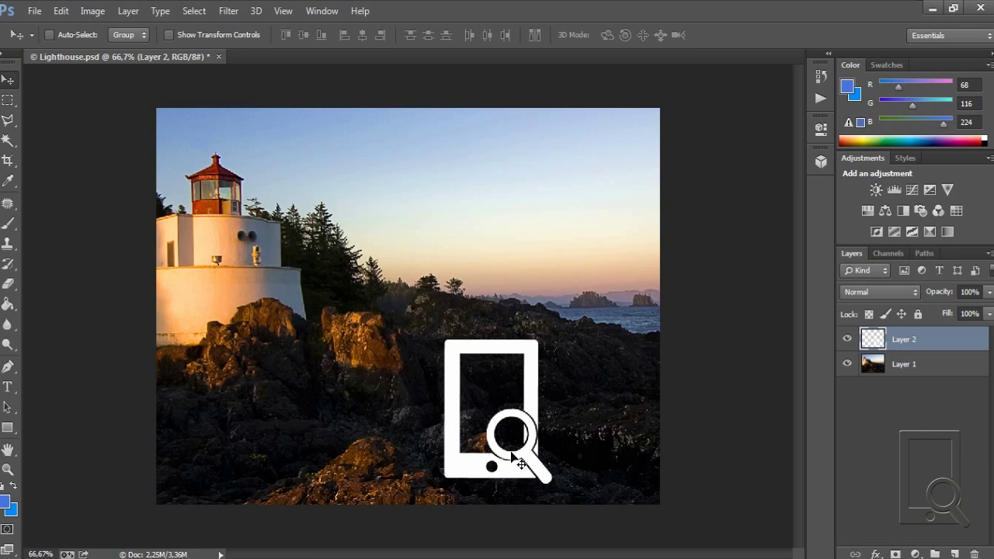
pyautogui.moveTo(516, 464); pyautogui.dragTo(581, 247)
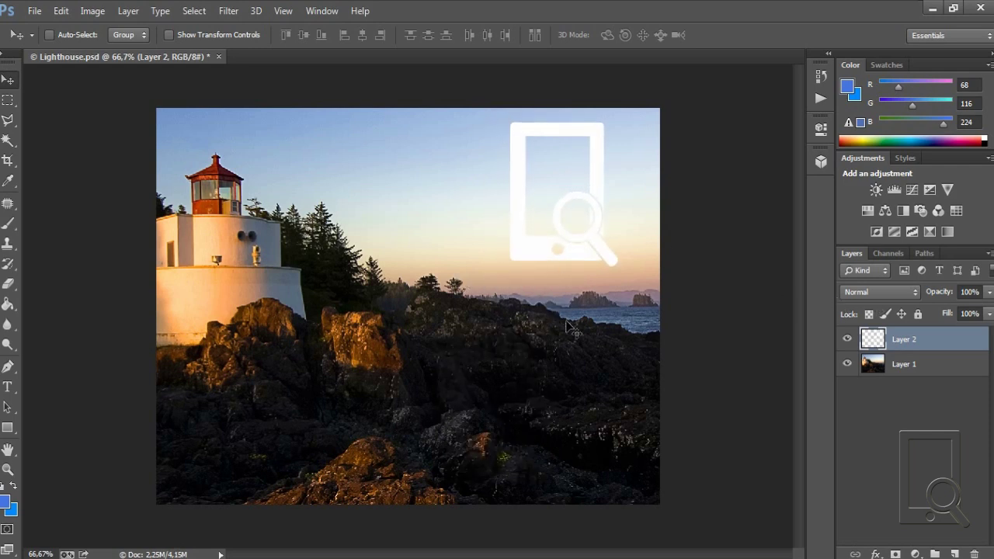
pyautogui.moveTo(571, 327); pyautogui.dragTo(510, 536)
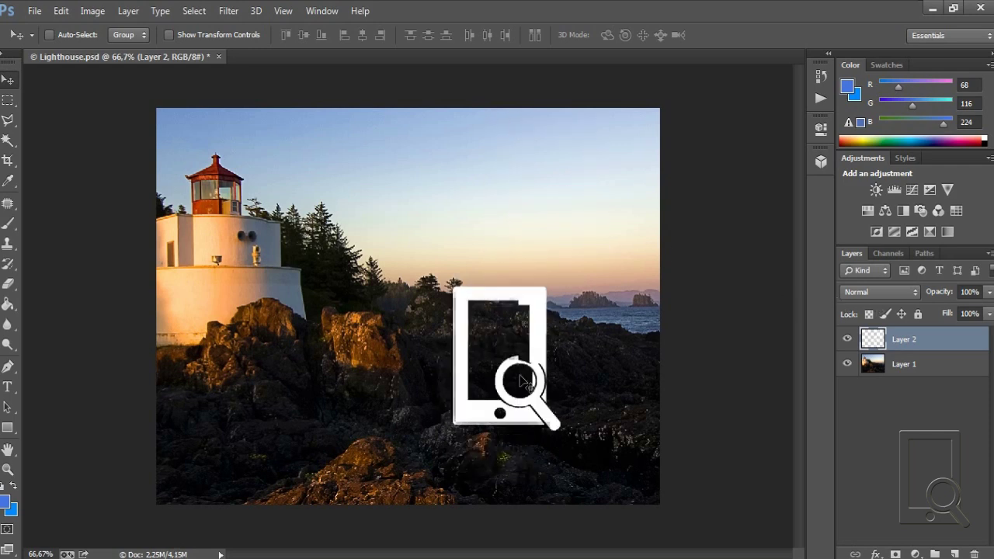
# Step: Give Layer 2's logo a default Bevel & Emboss style and lower its layer Fill
pyautogui.doubleClick(942, 346)
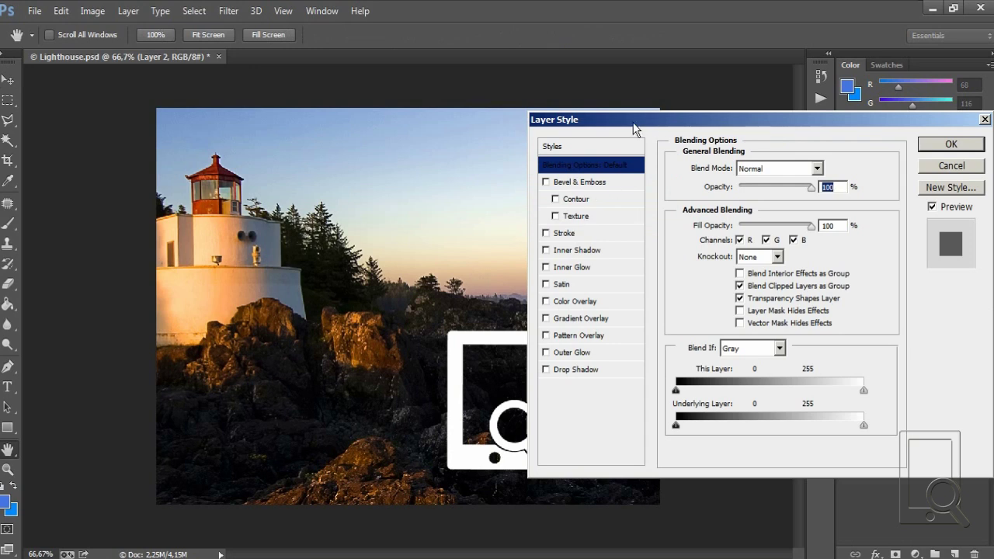
pyautogui.click(546, 182)
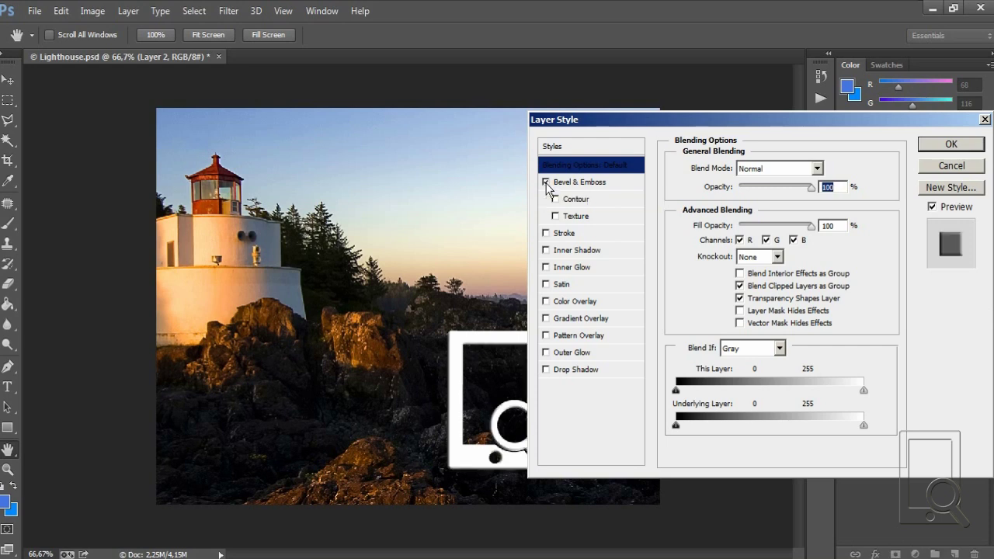
pyautogui.click(610, 192)
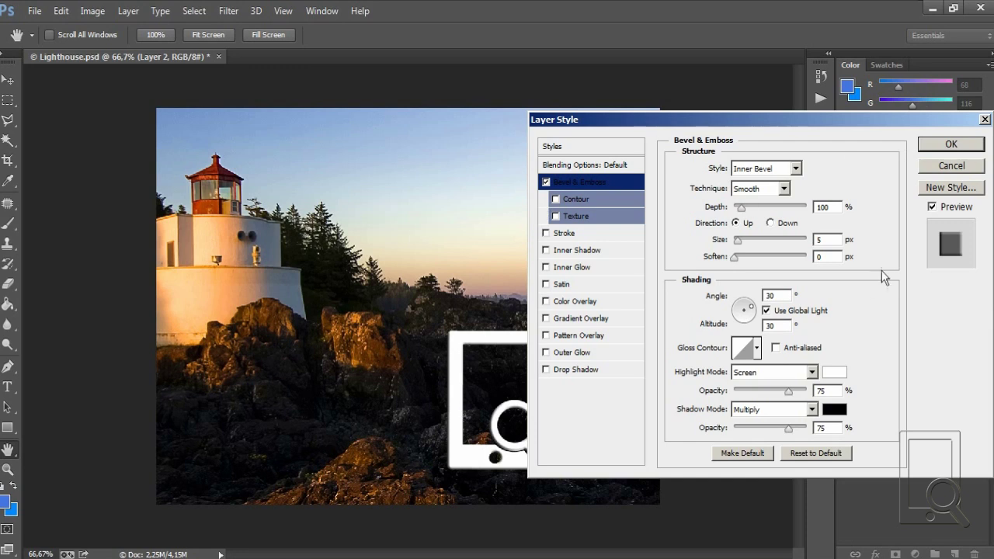
pyautogui.click(951, 145)
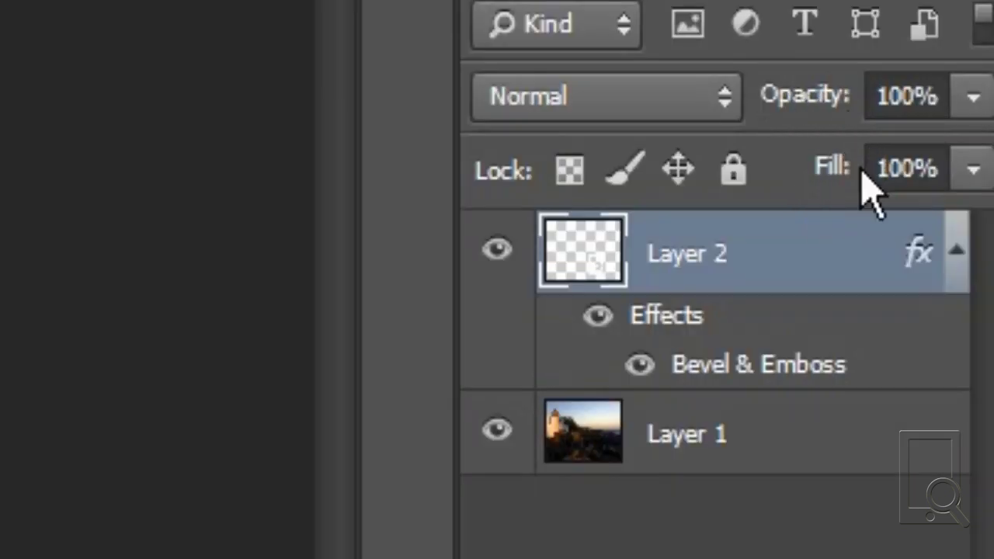
pyautogui.click(963, 185)
# Step: Set Layer 2's Fill to 0% so only the logo's emboss remains visible
pyautogui.moveTo(968, 222)
pyautogui.mouseDown()
pyautogui.moveTo(958, 233)
pyautogui.moveTo(708, 248)
pyautogui.mouseUp()
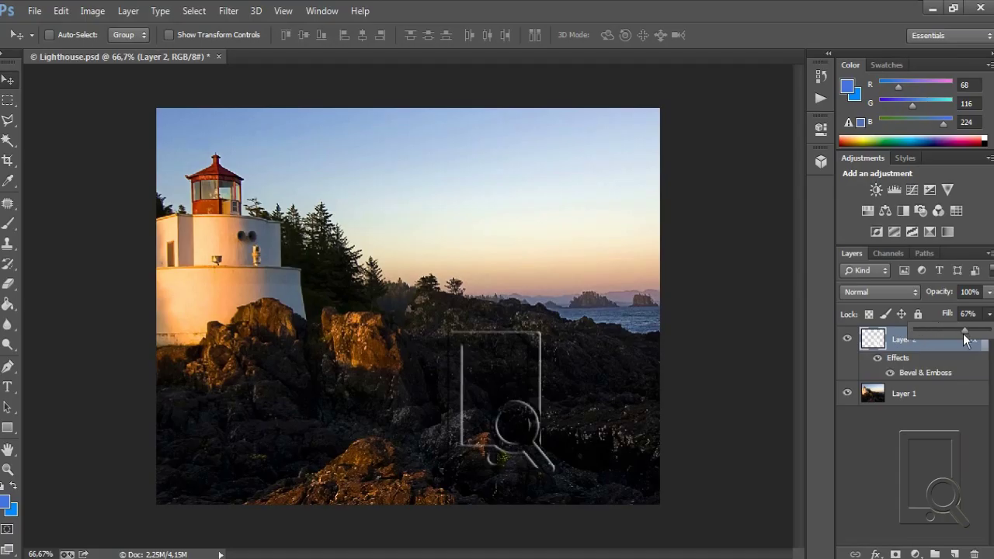
pyautogui.moveTo(963, 334); pyautogui.dragTo(953, 334)
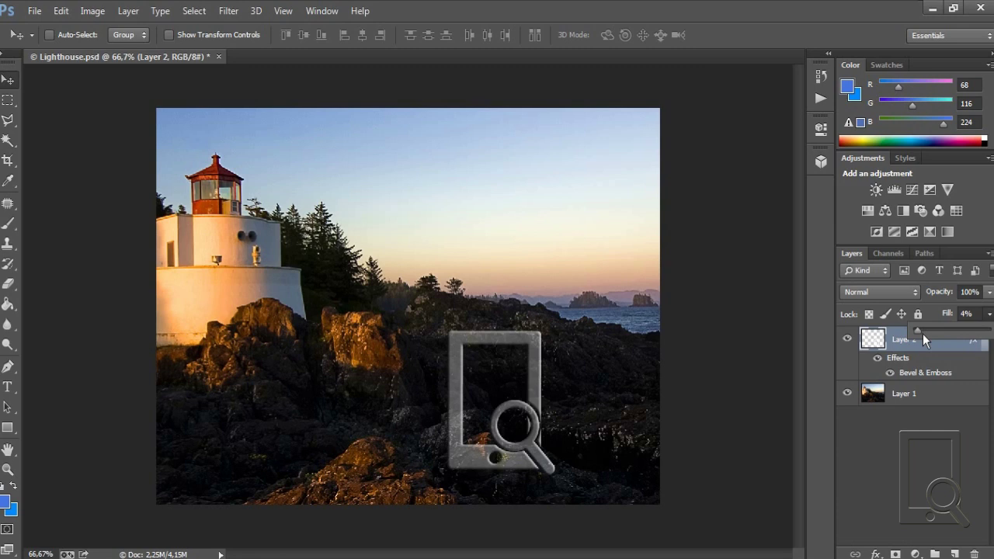
pyautogui.moveTo(922, 339); pyautogui.dragTo(904, 366)
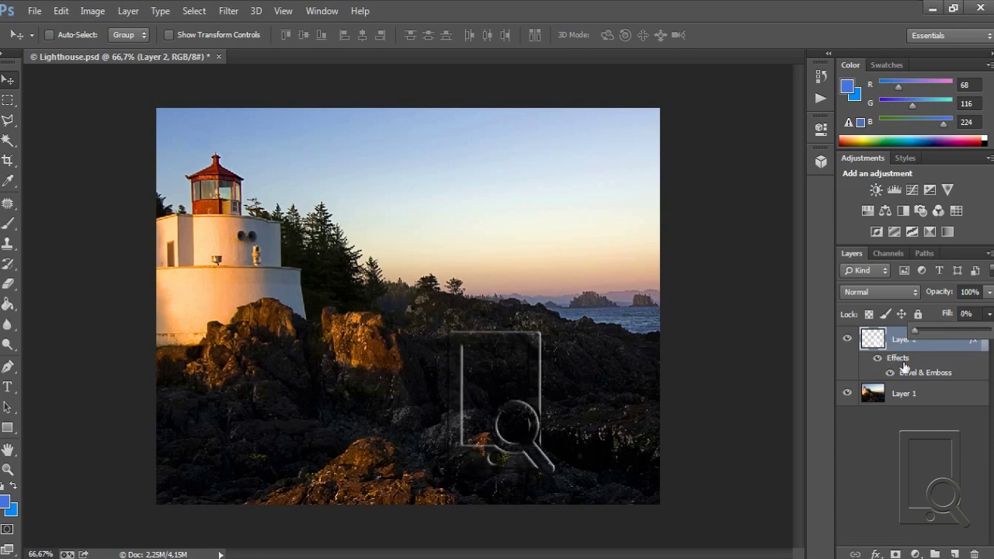
pyautogui.click(907, 437)
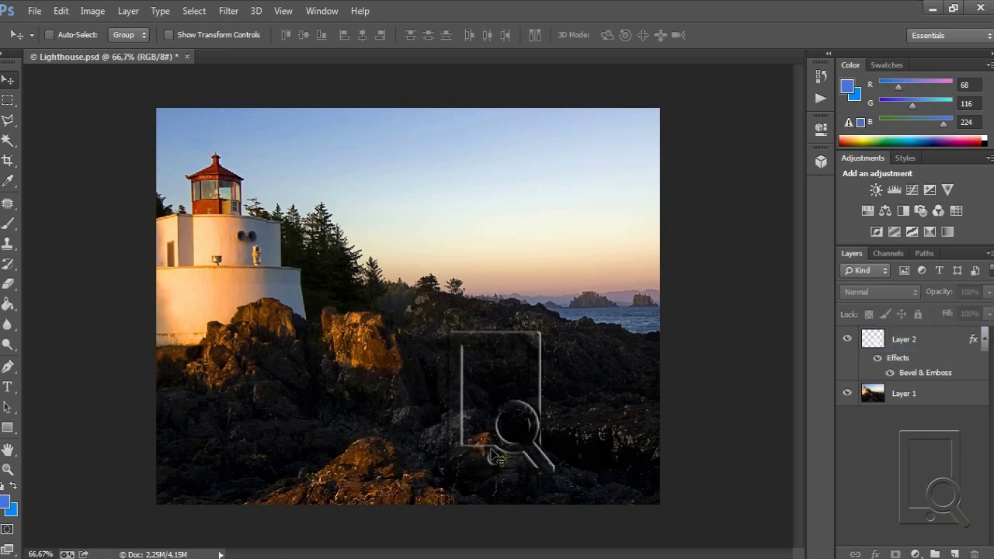
# Step: Select Layer 2 and drag the embossed logo up into the upper-right sky
pyautogui.click(559, 274)
pyautogui.click(501, 227)
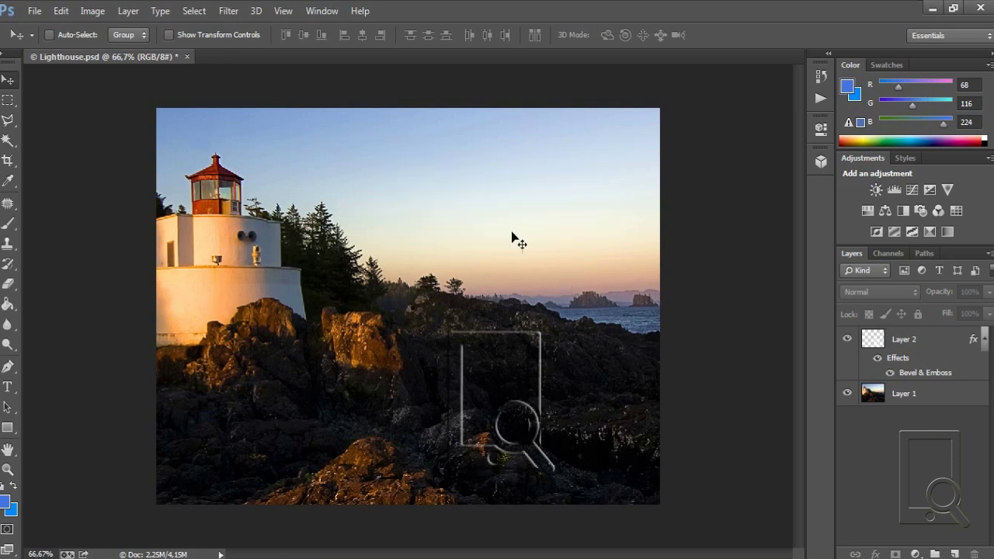
pyautogui.click(942, 356)
pyautogui.moveTo(529, 440); pyautogui.dragTo(567, 233)
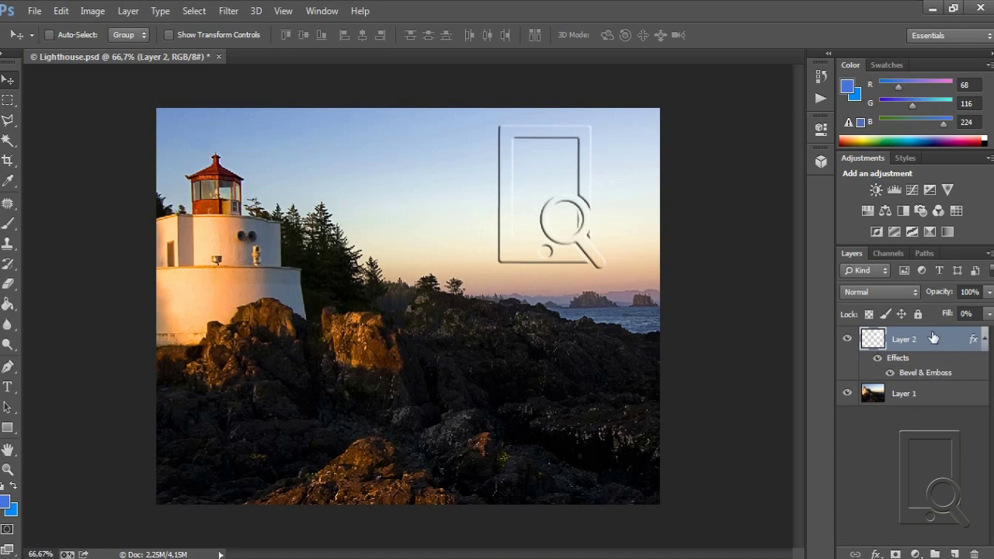
pyautogui.doubleClick(927, 372)
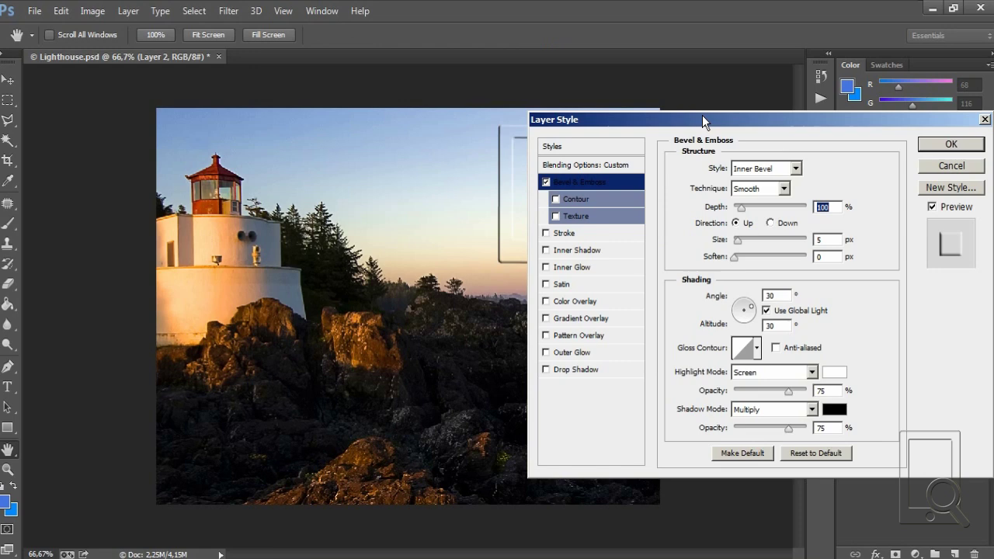
# Step: Tune Layer 2's Bevel & Emboss to 83% depth, 3 px soften, 45% highlight, 53% shadow opacity
pyautogui.moveTo(702, 115); pyautogui.dragTo(774, 111)
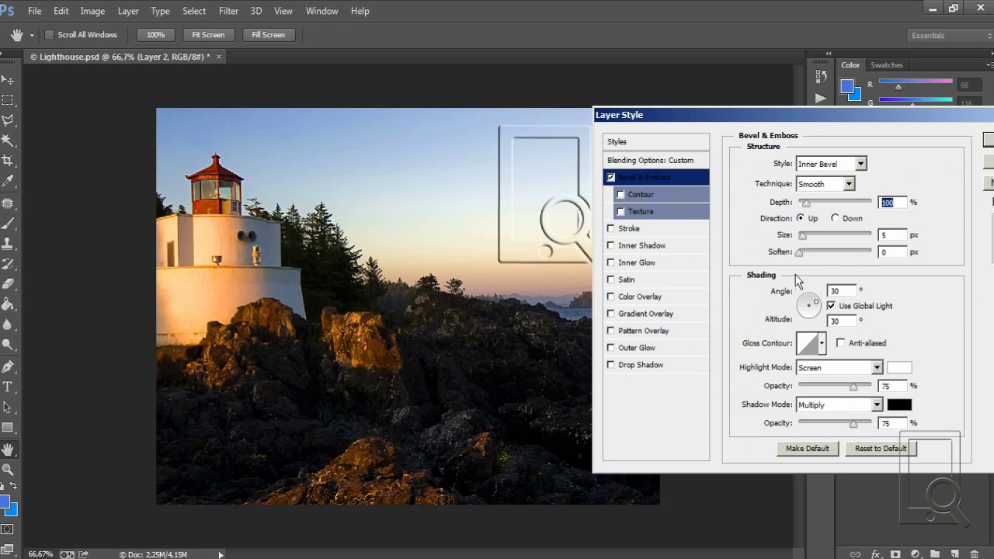
pyautogui.click(803, 254)
pyautogui.moveTo(802, 232)
pyautogui.mouseDown()
pyautogui.moveTo(812, 233)
pyautogui.moveTo(803, 236)
pyautogui.mouseUp()
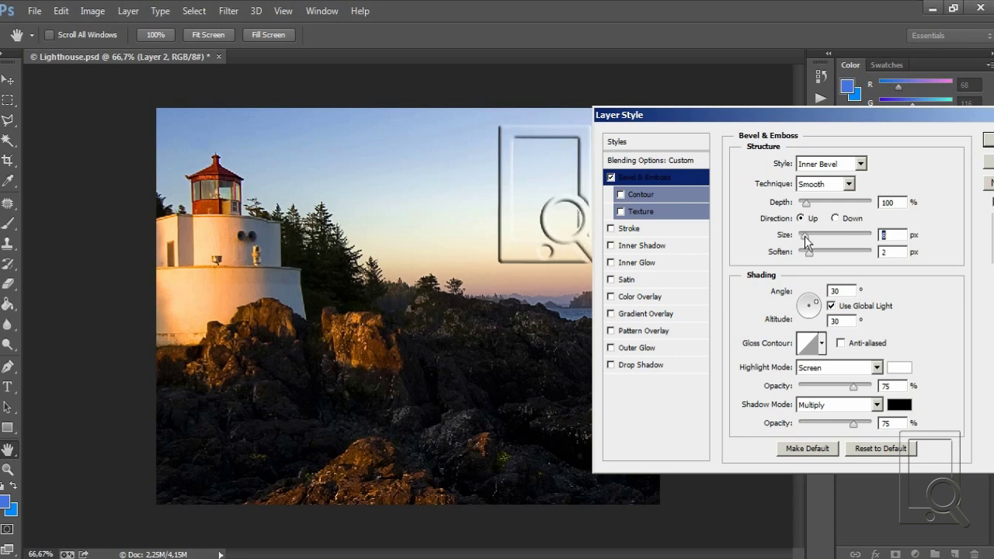
pyautogui.moveTo(853, 422); pyautogui.dragTo(829, 424)
pyautogui.moveTo(853, 385); pyautogui.dragTo(836, 386)
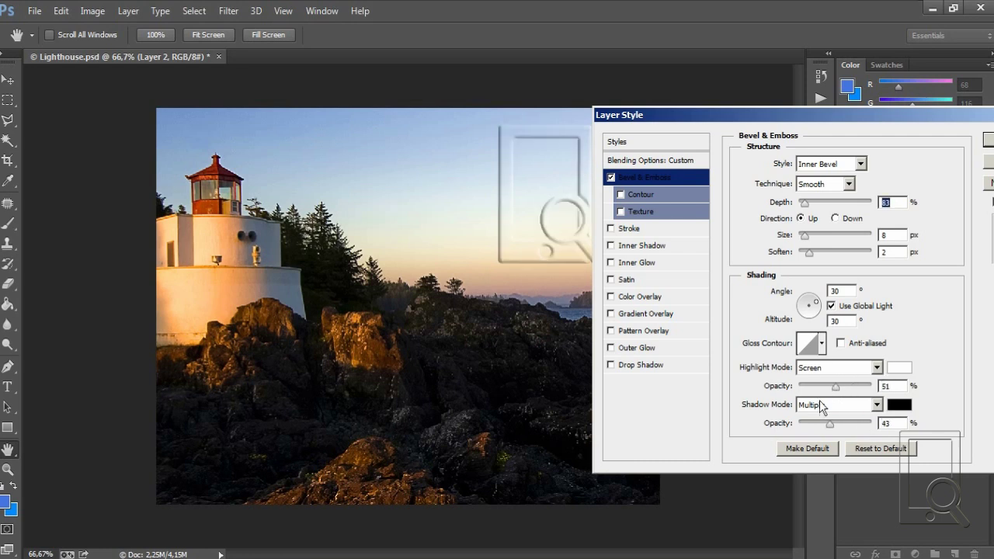
pyautogui.moveTo(828, 423); pyautogui.dragTo(838, 424)
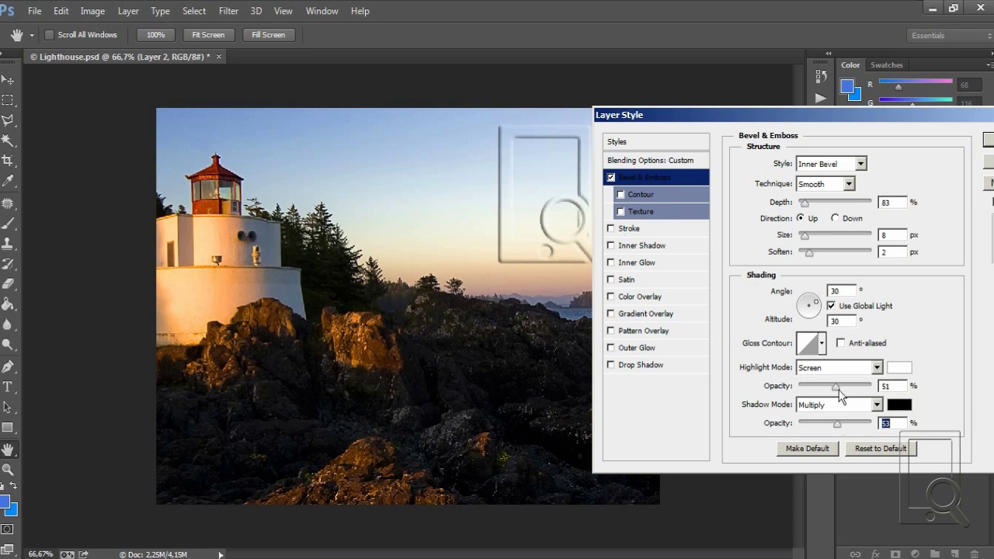
pyautogui.moveTo(836, 386)
pyautogui.mouseDown()
pyautogui.moveTo(819, 393)
pyautogui.moveTo(832, 388)
pyautogui.mouseUp()
pyautogui.moveTo(809, 254); pyautogui.dragTo(813, 257)
pyautogui.moveTo(806, 234); pyautogui.dragTo(804, 233)
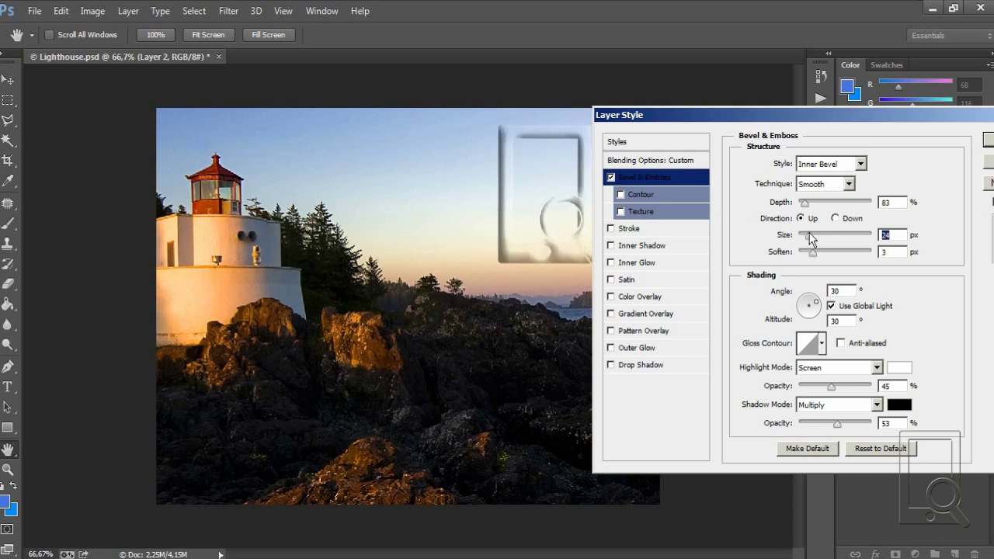
pyautogui.click(986, 139)
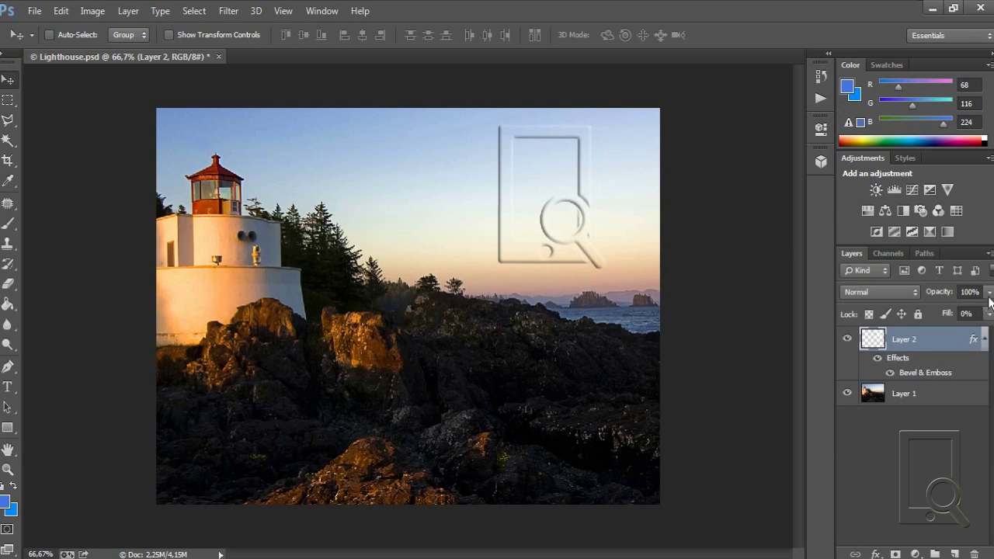
# Step: Lower Layer 2's opacity to 97% and settle the embossed logo in the upper-right sky
pyautogui.click(988, 293)
pyautogui.moveTo(987, 307)
pyautogui.mouseDown()
pyautogui.moveTo(977, 308)
pyautogui.moveTo(986, 308)
pyautogui.mouseUp()
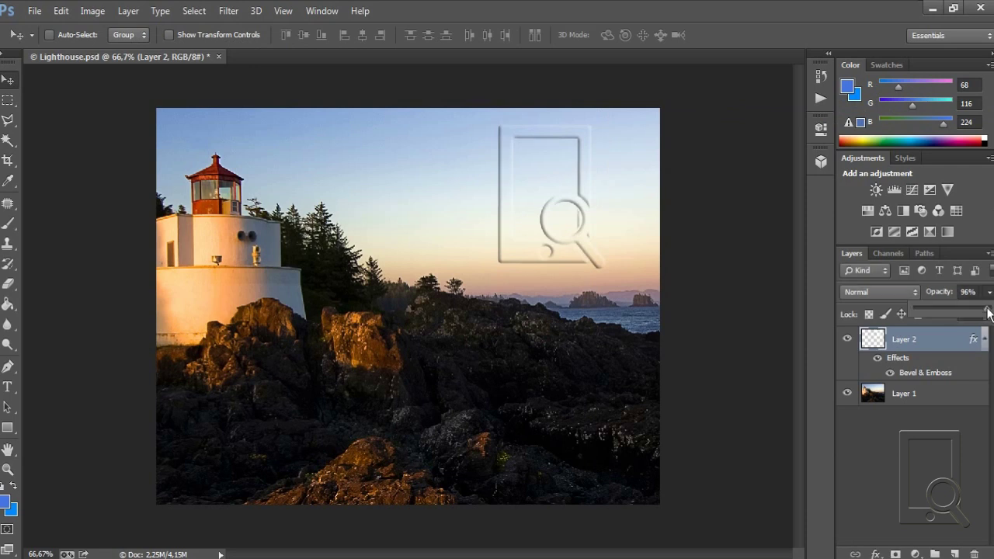
pyautogui.moveTo(562, 232); pyautogui.dragTo(599, 439)
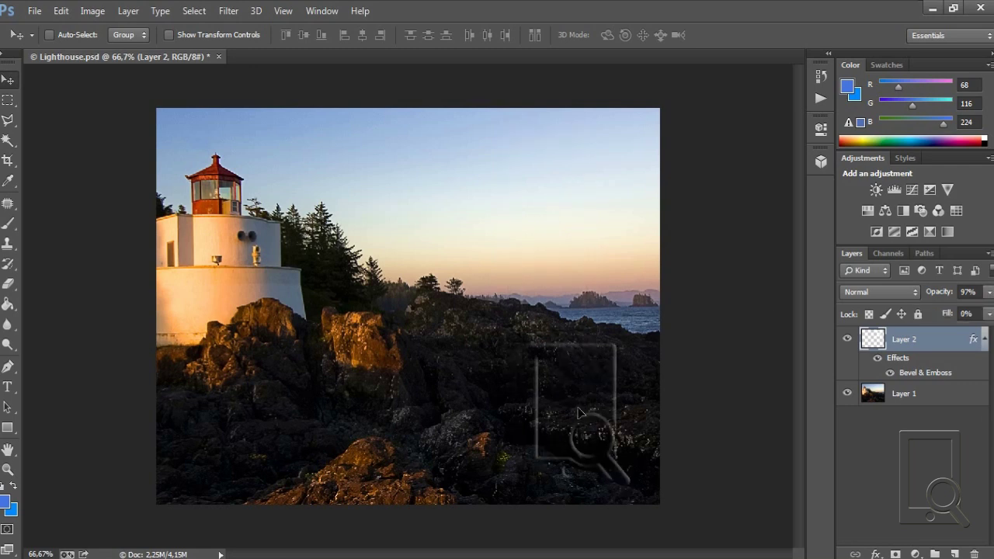
pyautogui.moveTo(558, 355); pyautogui.dragTo(526, 194)
pyautogui.moveTo(583, 223)
pyautogui.mouseDown()
pyautogui.moveTo(572, 215)
pyautogui.moveTo(456, 381)
pyautogui.mouseUp()
pyautogui.moveTo(373, 392)
pyautogui.mouseDown()
pyautogui.moveTo(259, 243)
pyautogui.moveTo(484, 211)
pyautogui.moveTo(532, 191)
pyautogui.moveTo(566, 230)
pyautogui.mouseUp()
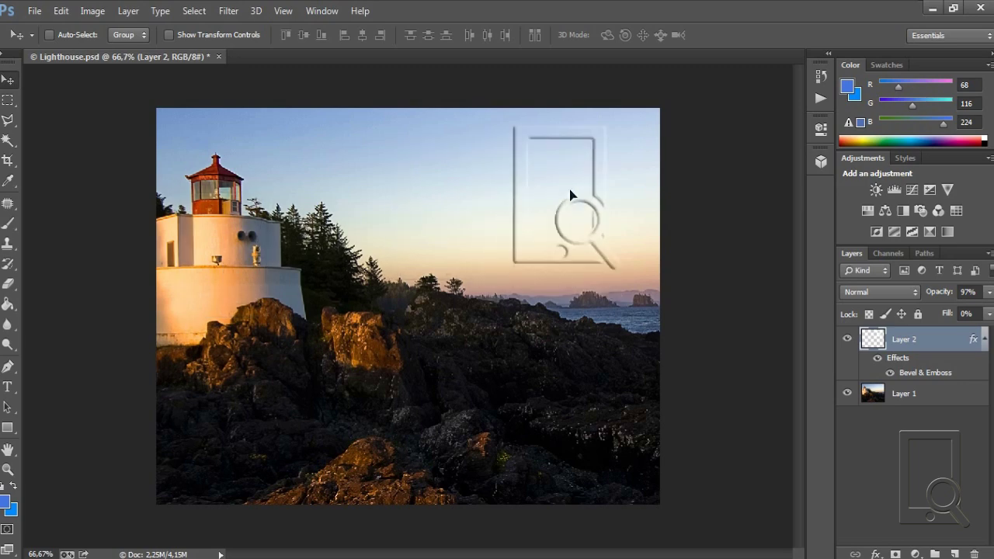